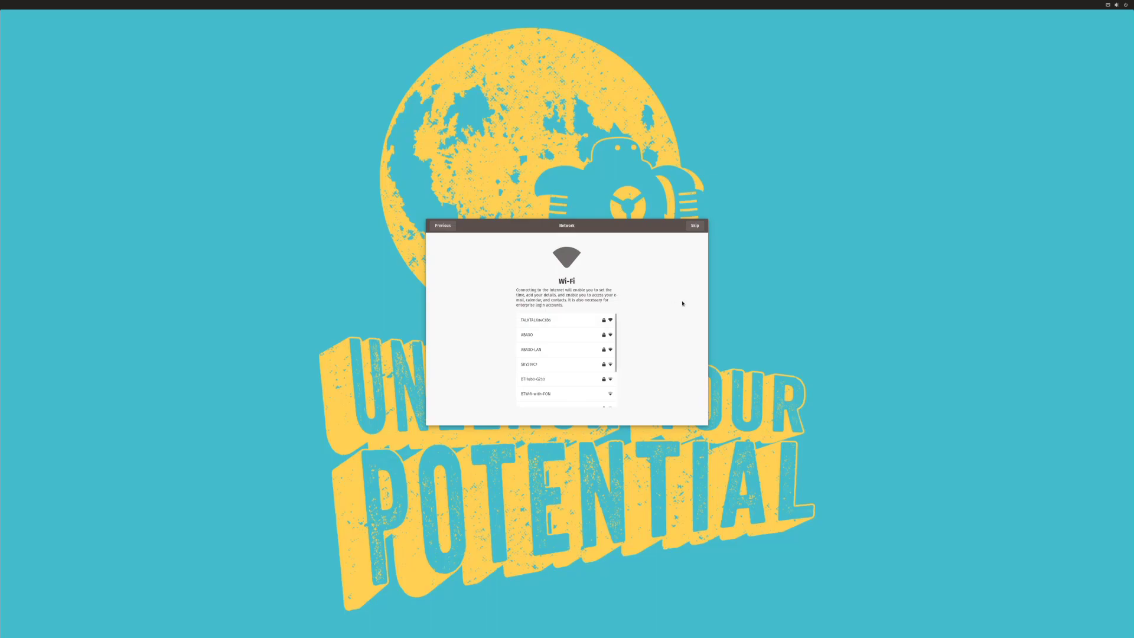
# Step: Skip connecting to a Wi-Fi network and turn off Location Services in the privacy setup
pyautogui.click(695, 225)
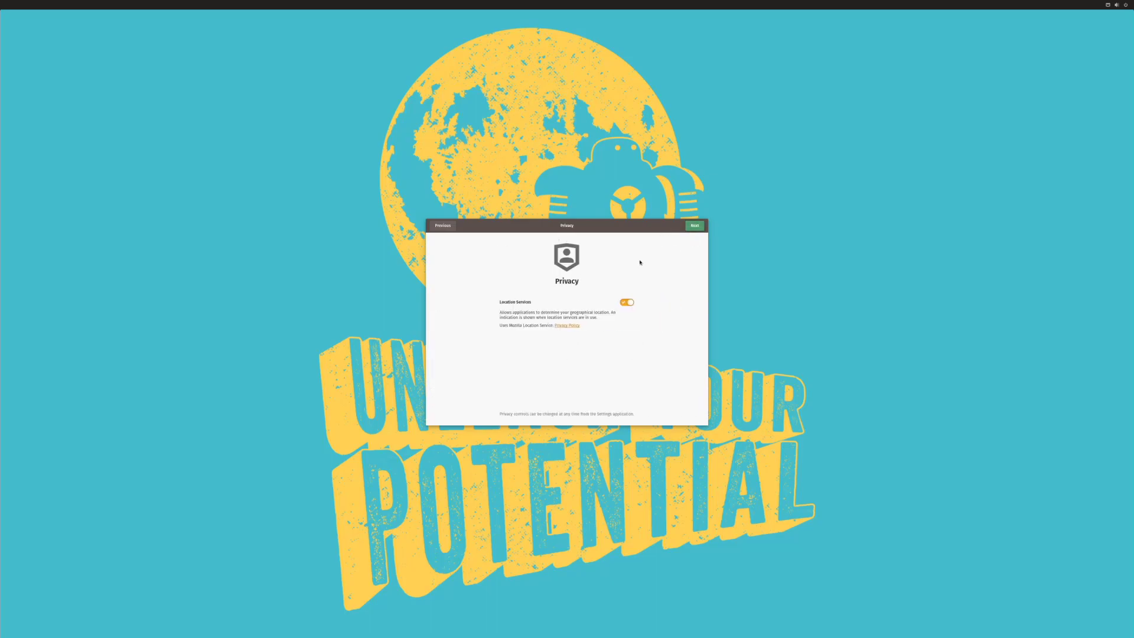
pyautogui.click(625, 303)
pyautogui.click(687, 227)
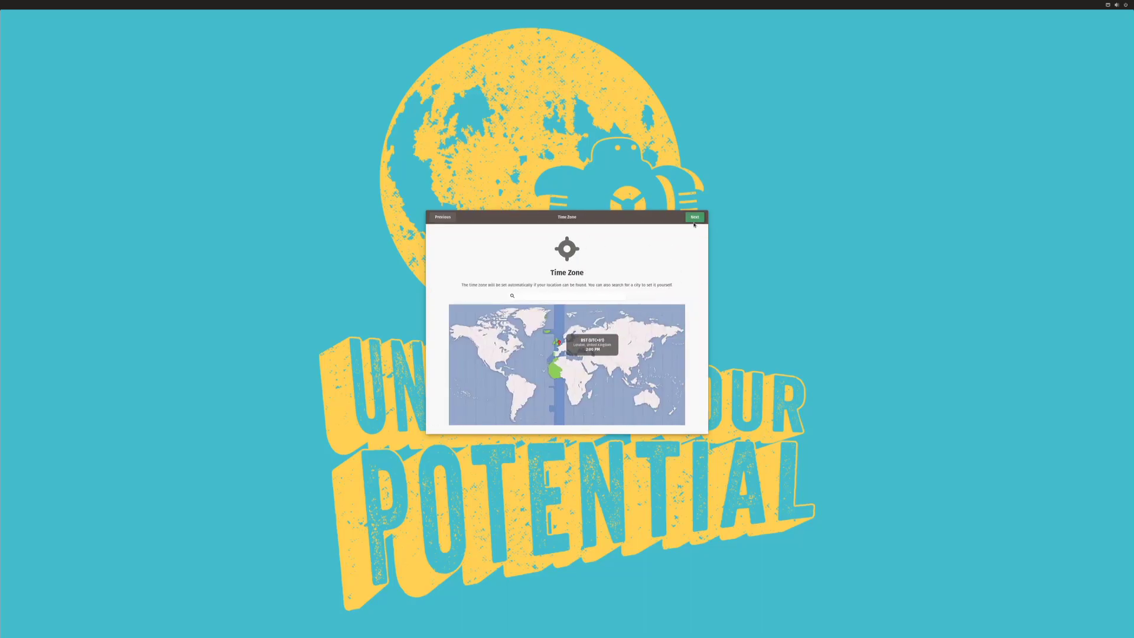
# Step: Keep the preset London time zone and skip connecting online accounts after looking through the available providers
pyautogui.click(695, 218)
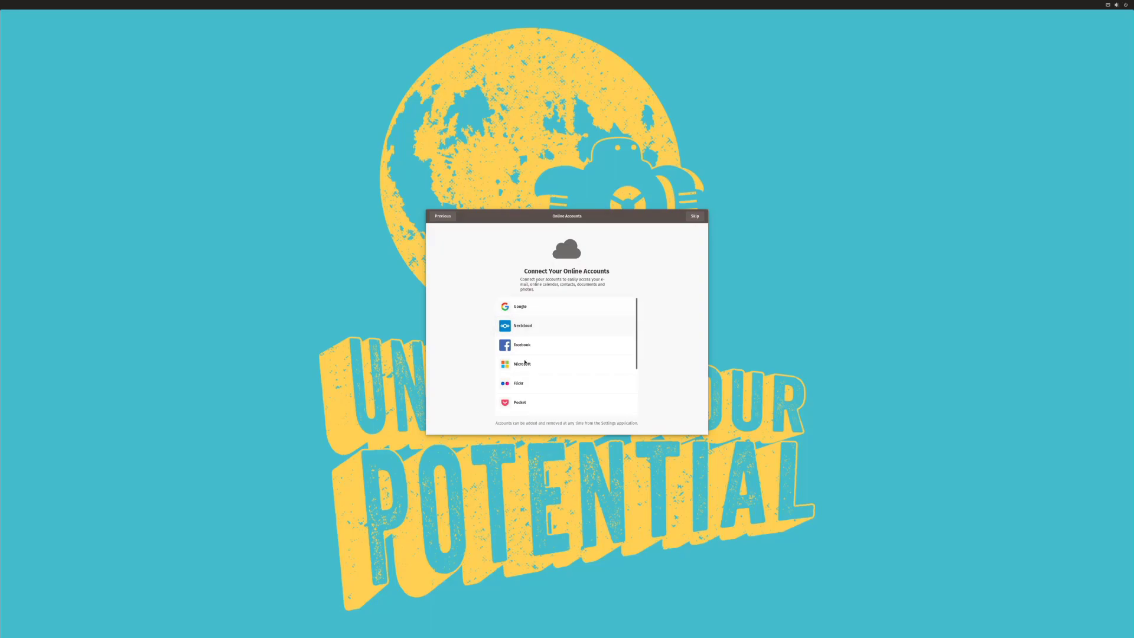
pyautogui.scroll(-2, 545, 354)
pyautogui.scroll(2, 564, 355)
pyautogui.scroll(-4, 585, 343)
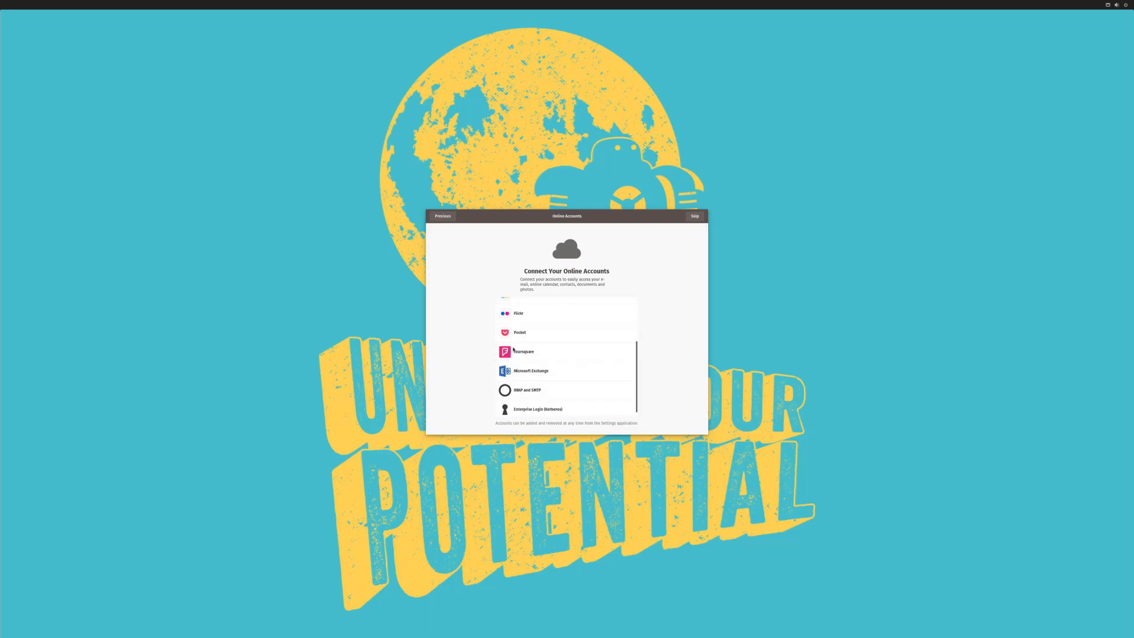
pyautogui.scroll(-1, 574, 366)
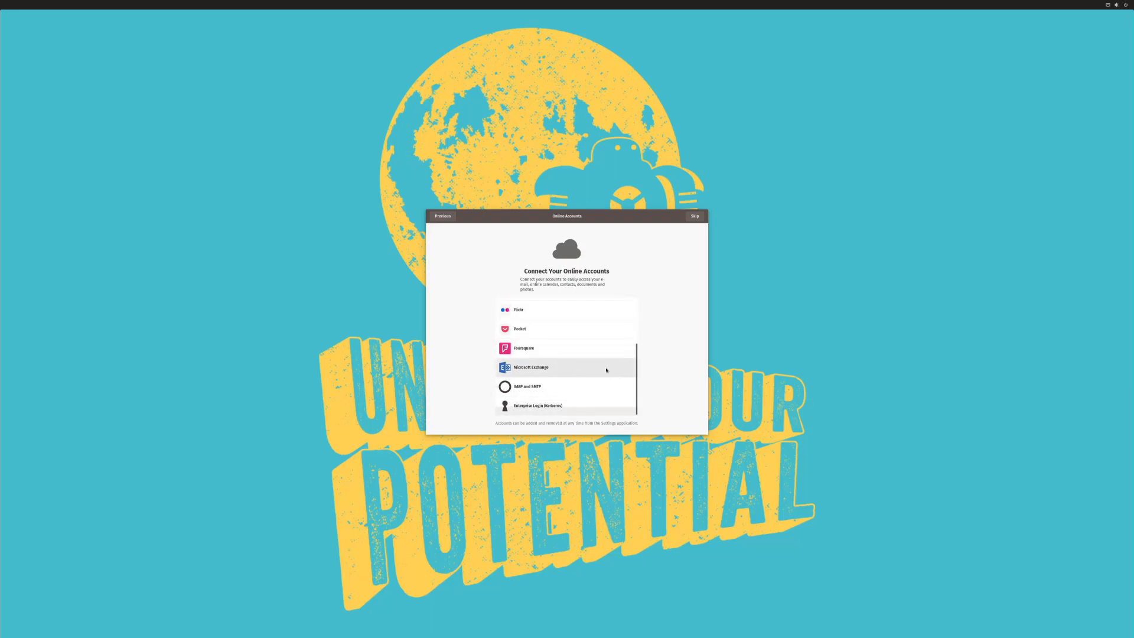
pyautogui.click(569, 408)
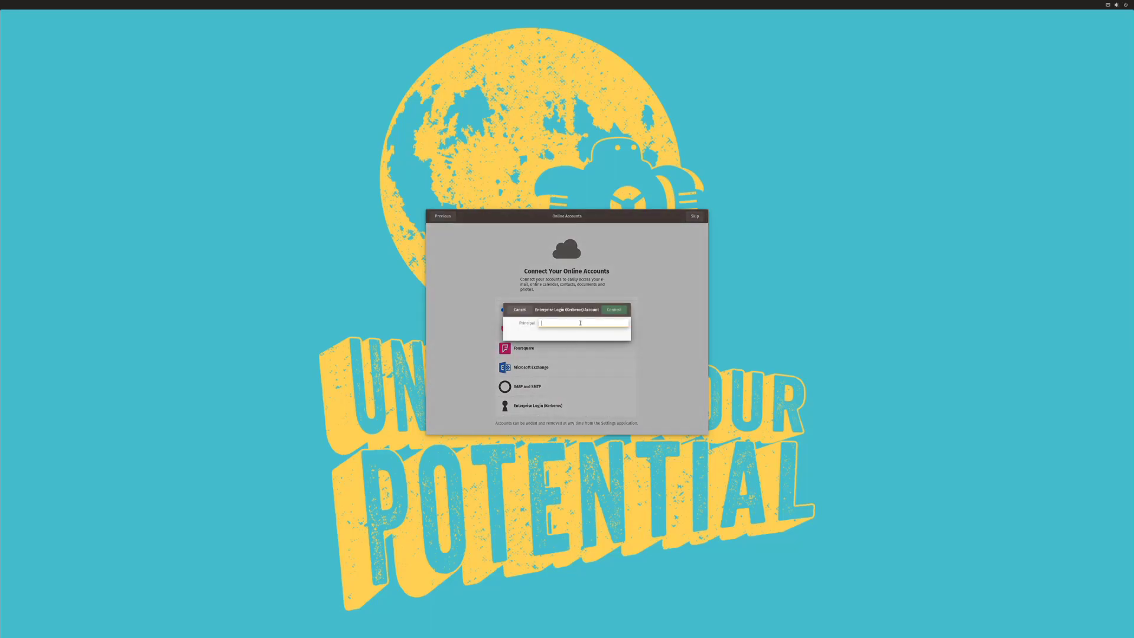
pyautogui.click(527, 313)
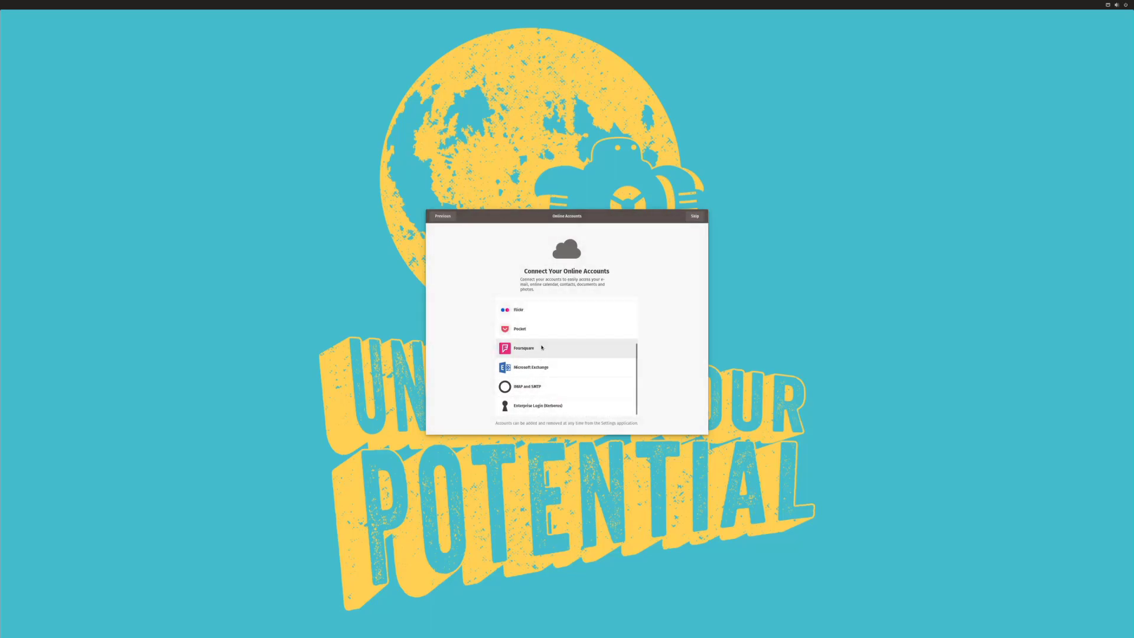
pyautogui.scroll(3, 579, 402)
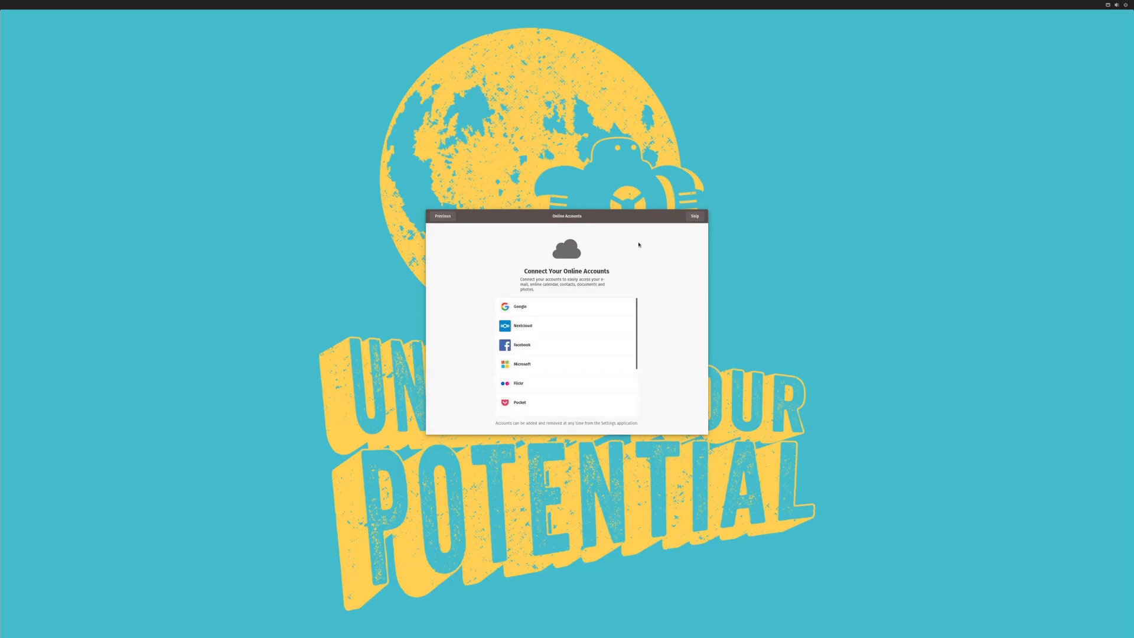
pyautogui.click(694, 216)
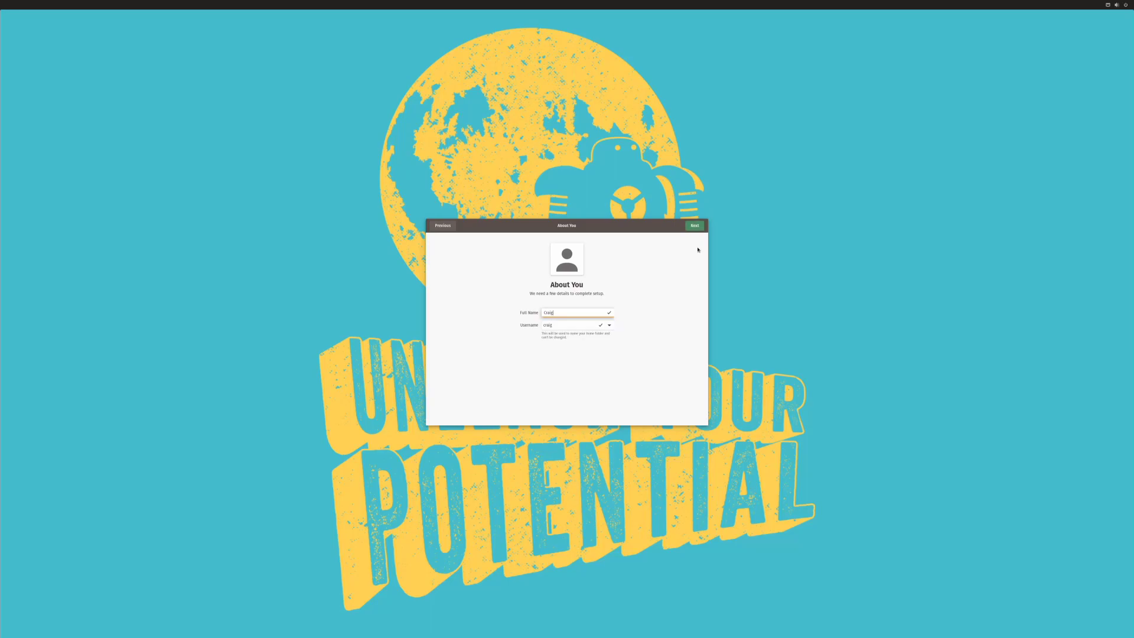
# Step: Accept the user's full name and username, and enter and confirm the account password to complete the initial setup
pyautogui.click(695, 226)
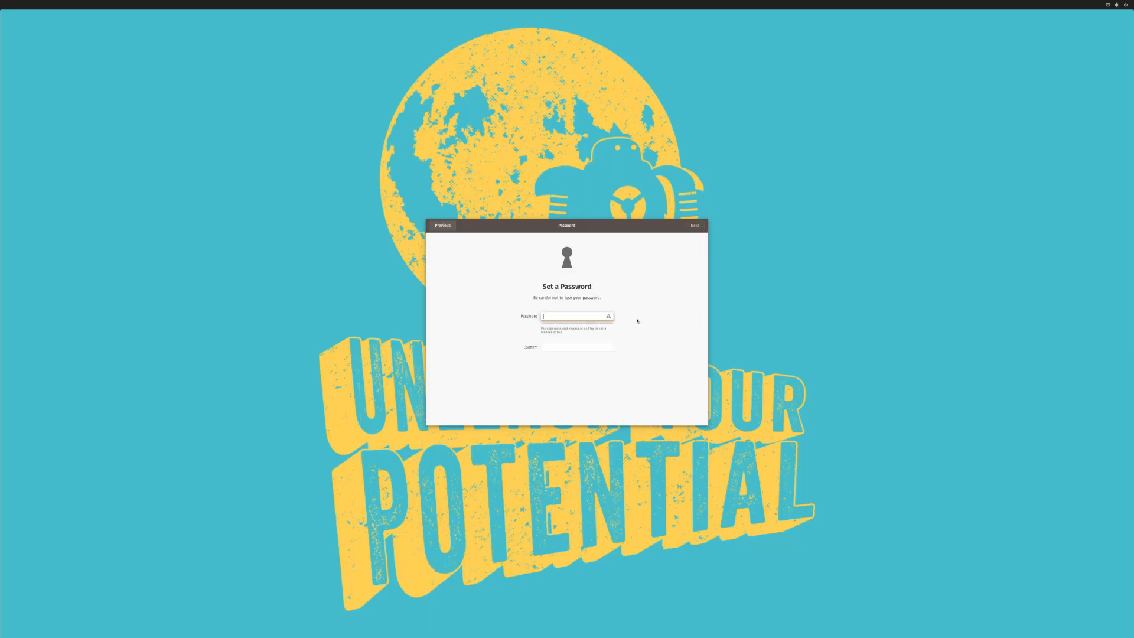
pyautogui.press('Tab')
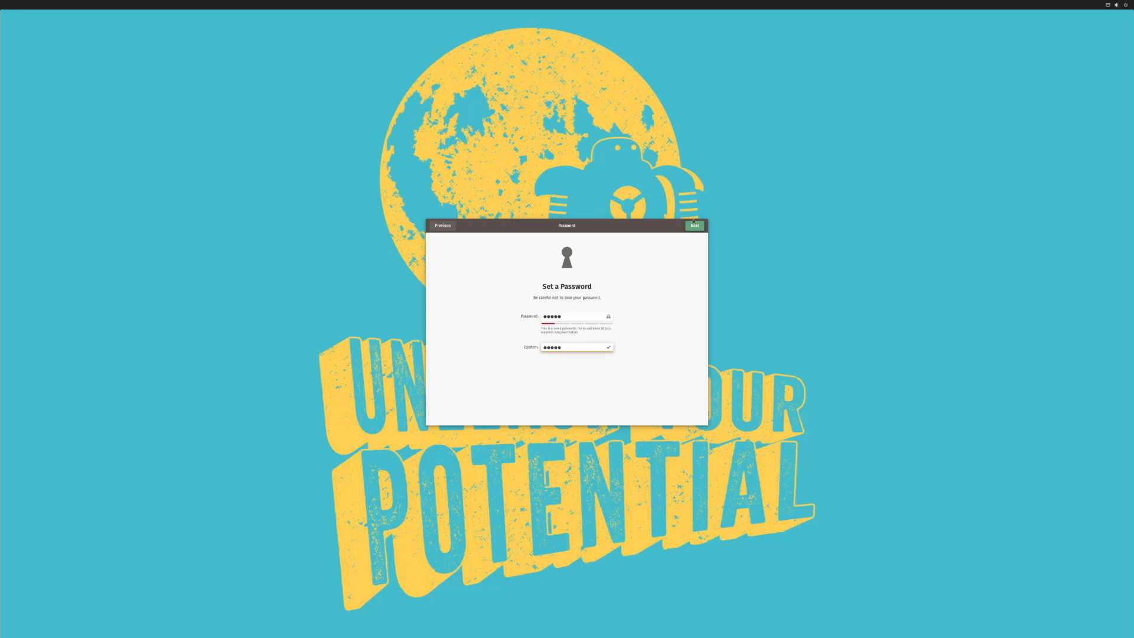
pyautogui.click(693, 226)
pyautogui.click(590, 375)
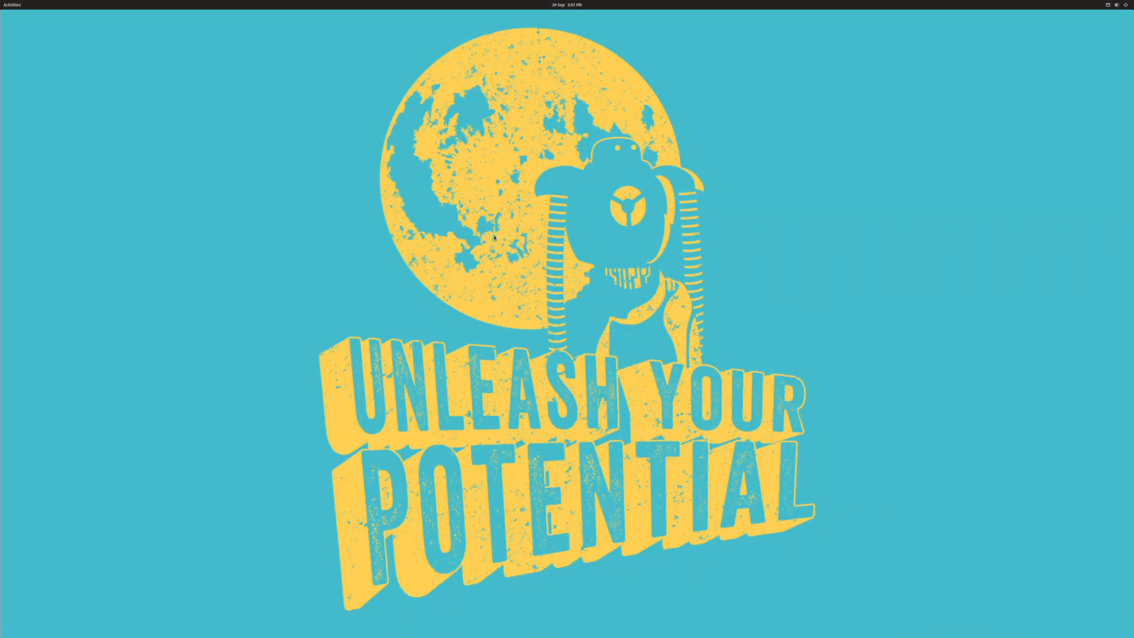
# Step: Launch Firefox, move its window towards the middle of the desktop, and load youtube.com
pyautogui.moveTo(1, 2)
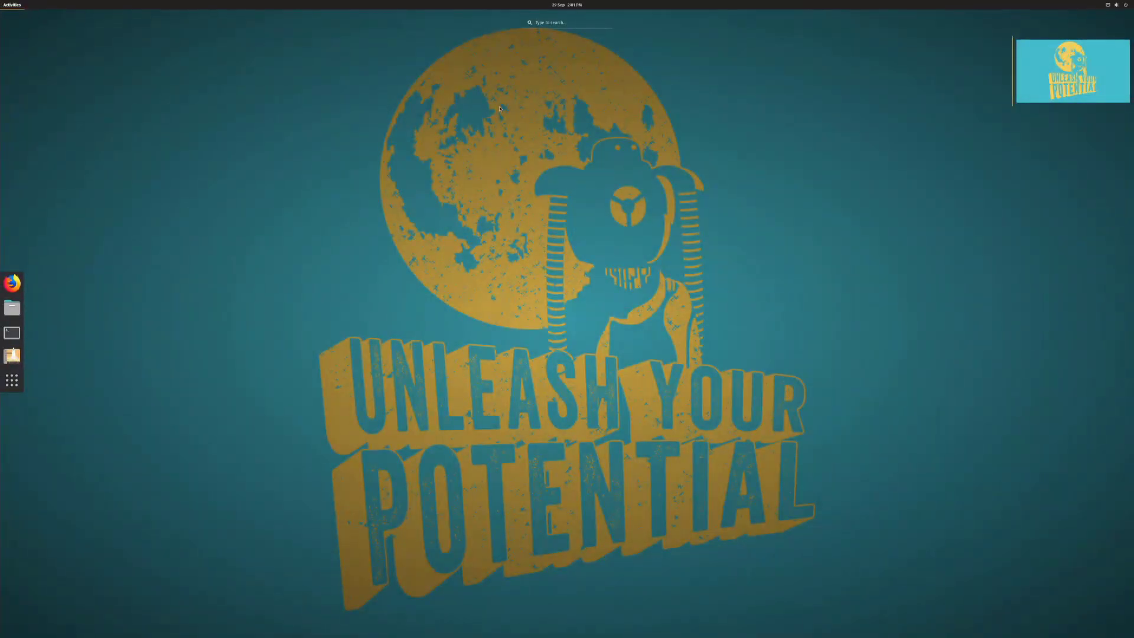
pyautogui.click(209, 258)
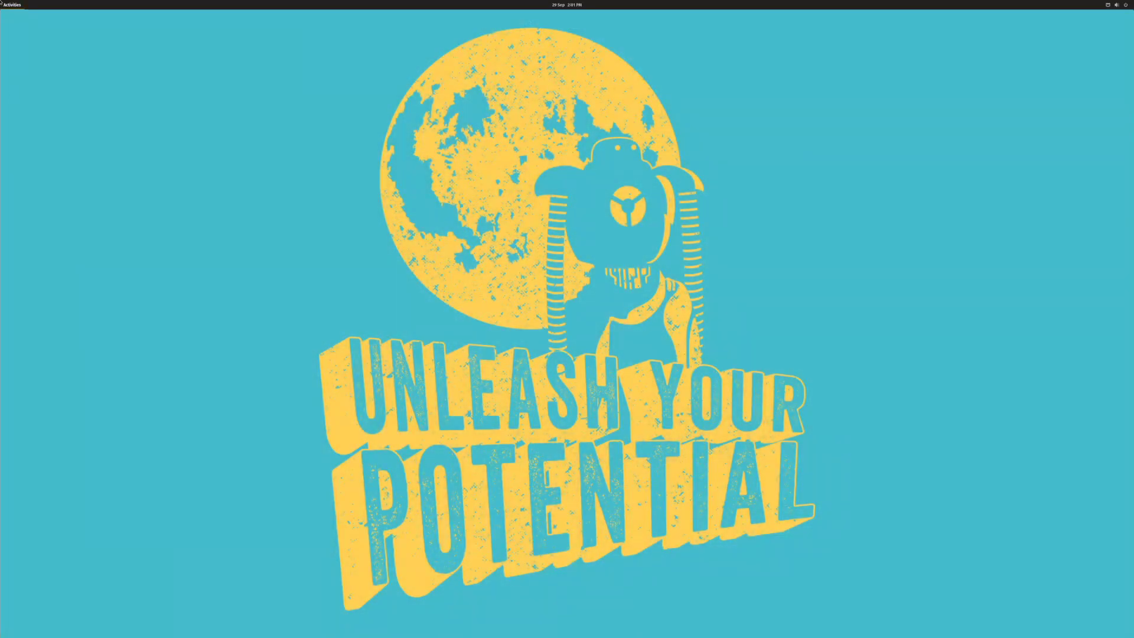
pyautogui.moveTo(2, 2)
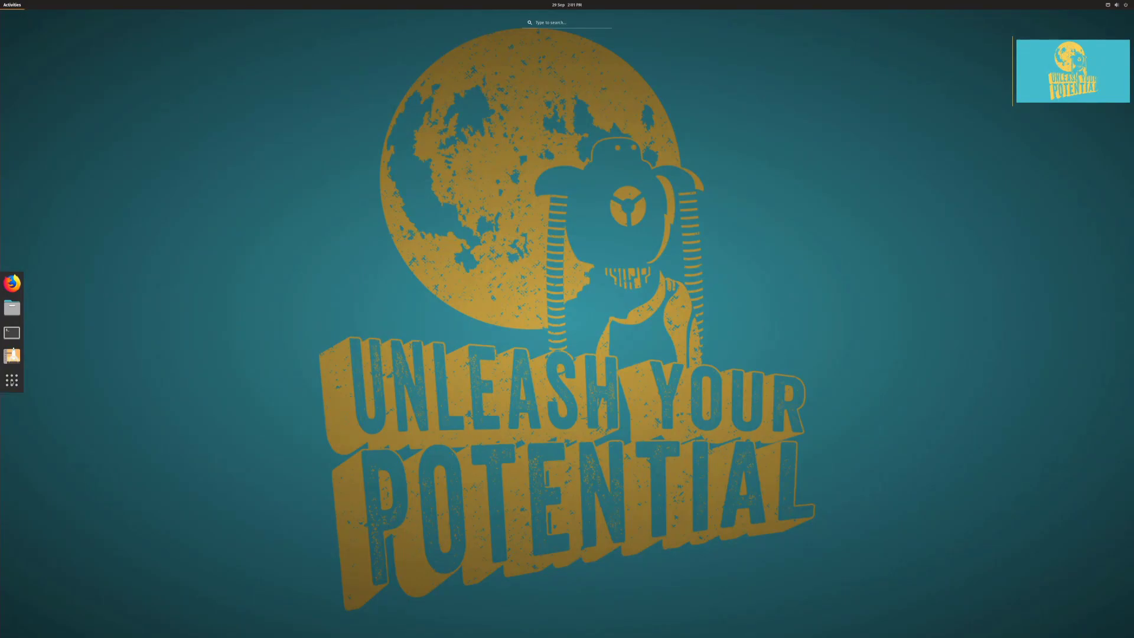
pyautogui.click(12, 283)
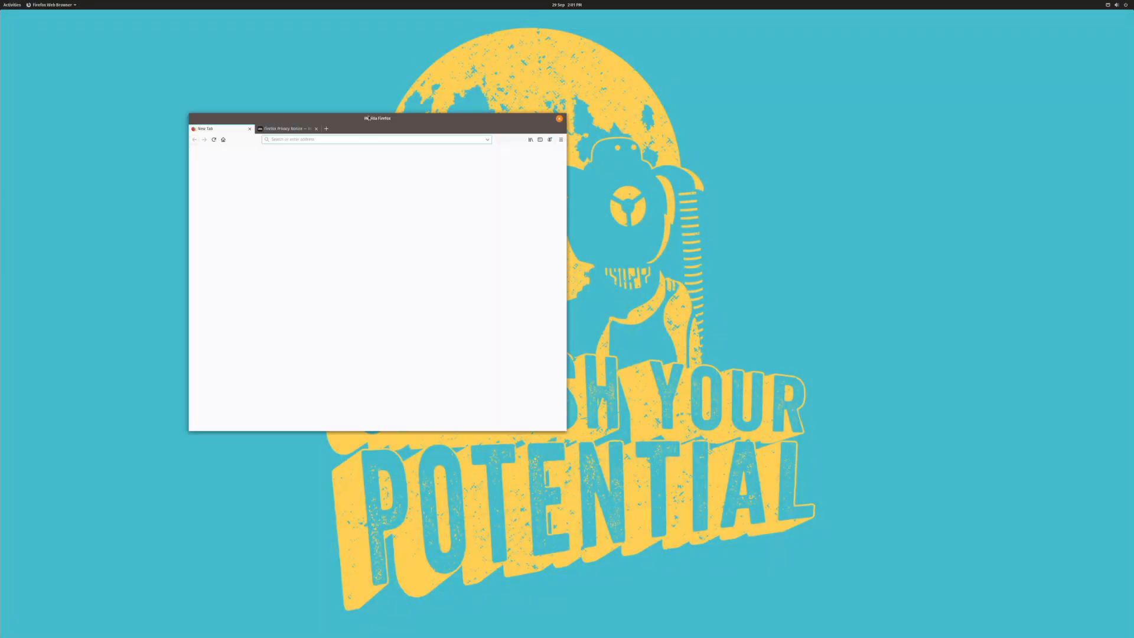
pyautogui.moveTo(368, 118); pyautogui.dragTo(505, 121)
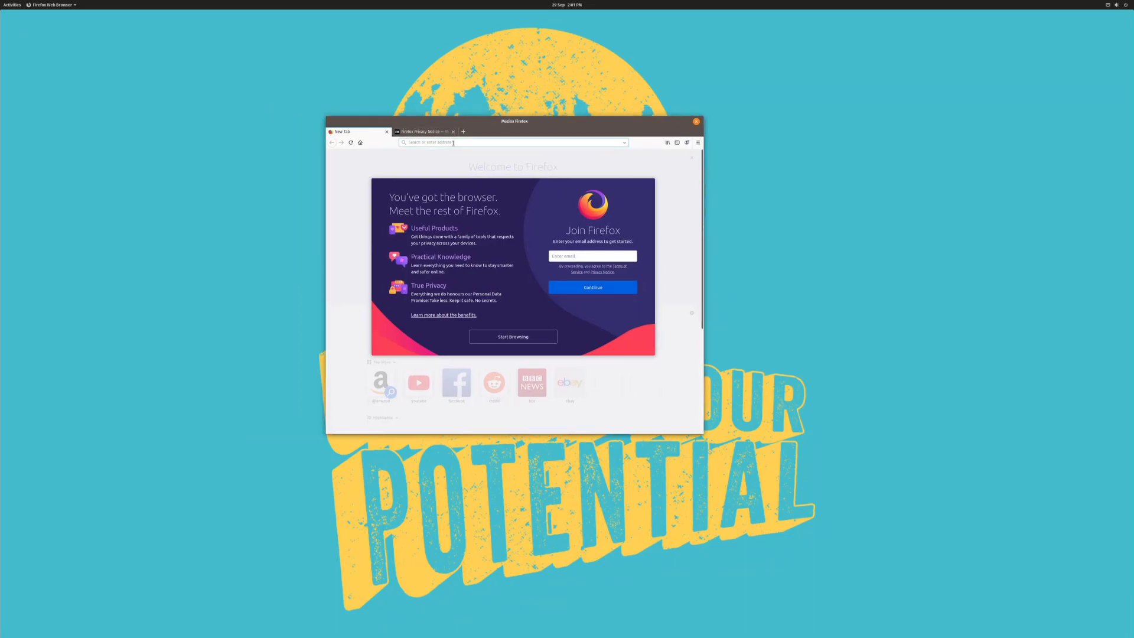
pyautogui.write('youtube.com')
pyautogui.press('Return')
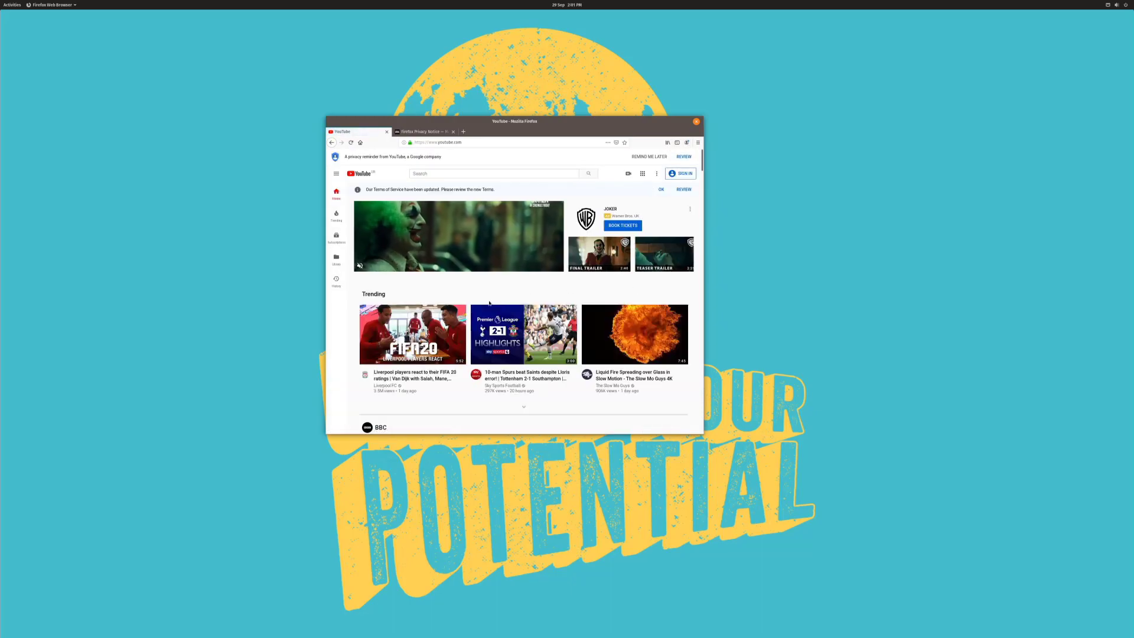
# Step: Browse the YouTube home page and open the BBC video about the incredible ibex climbing a dam
pyautogui.scroll(-2, 364, 324)
pyautogui.scroll(2, 354, 326)
pyautogui.scroll(-4, 349, 329)
pyautogui.scroll(4, 413, 319)
pyautogui.scroll(-2, 463, 309)
pyautogui.scroll(-2, 462, 309)
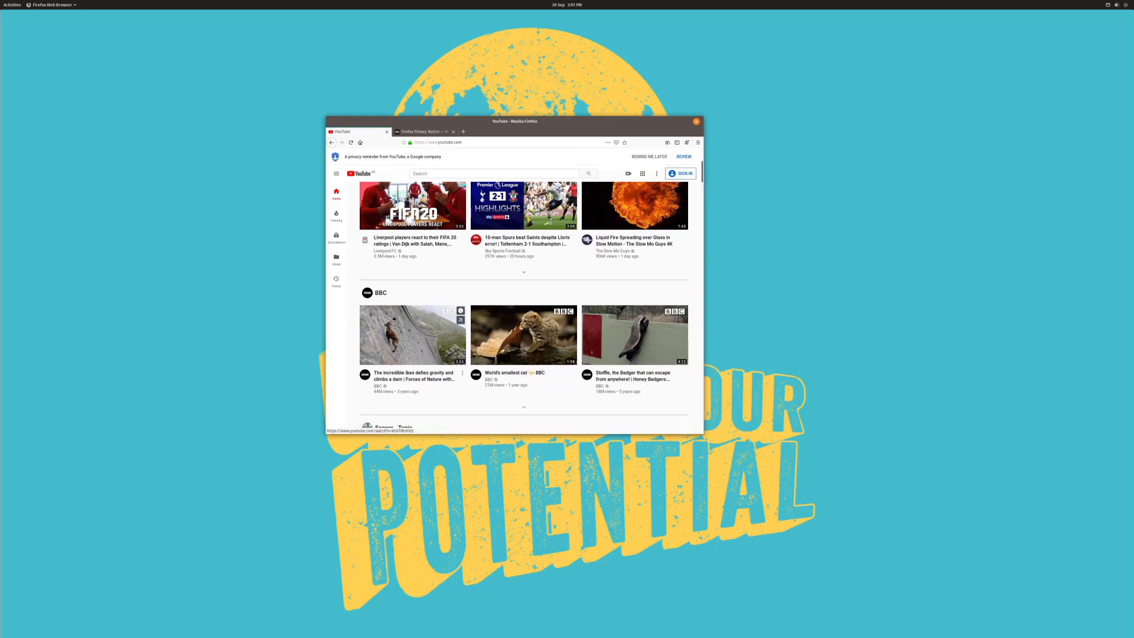
pyautogui.click(460, 313)
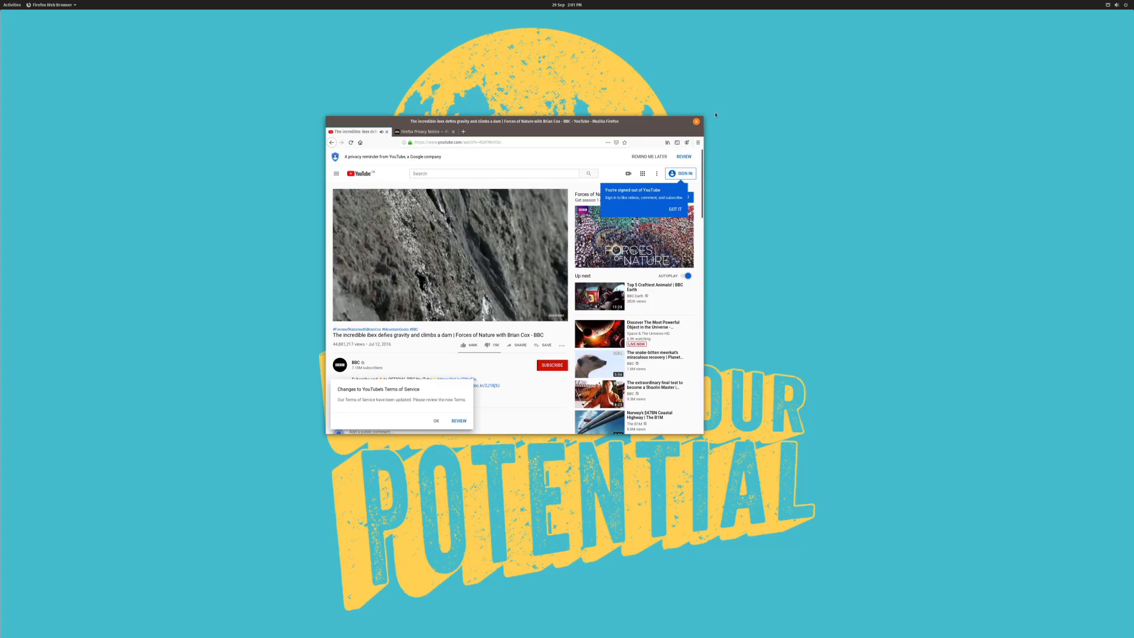
# Step: Pause the video in the maximized Firefox window, close its tab and restore the window to its smaller size
pyautogui.doubleClick(658, 123)
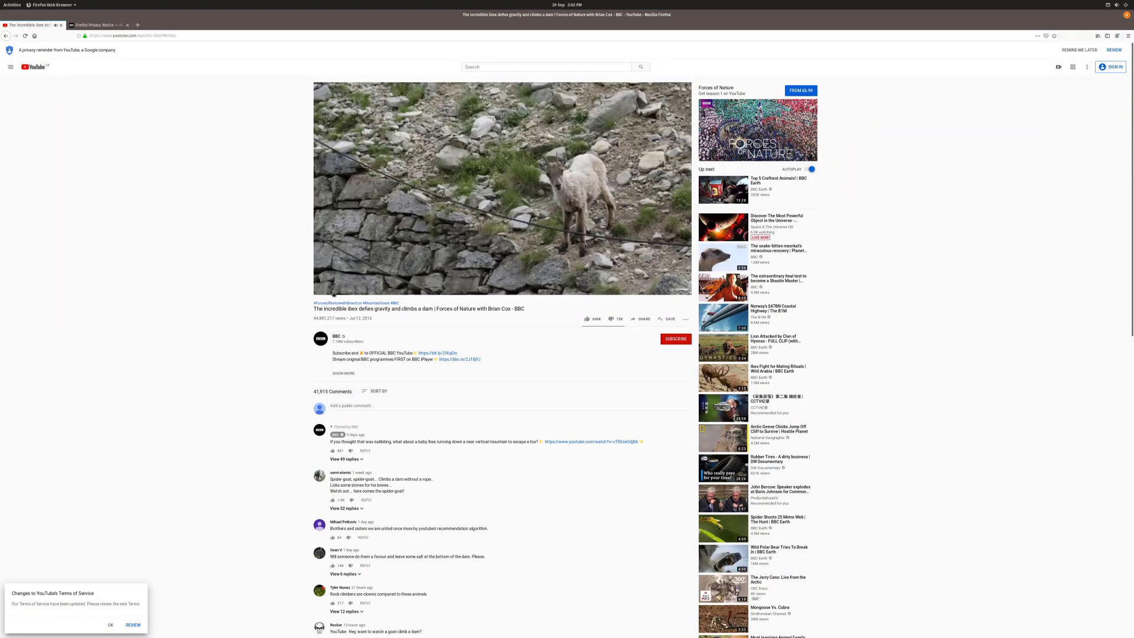
pyautogui.click(324, 288)
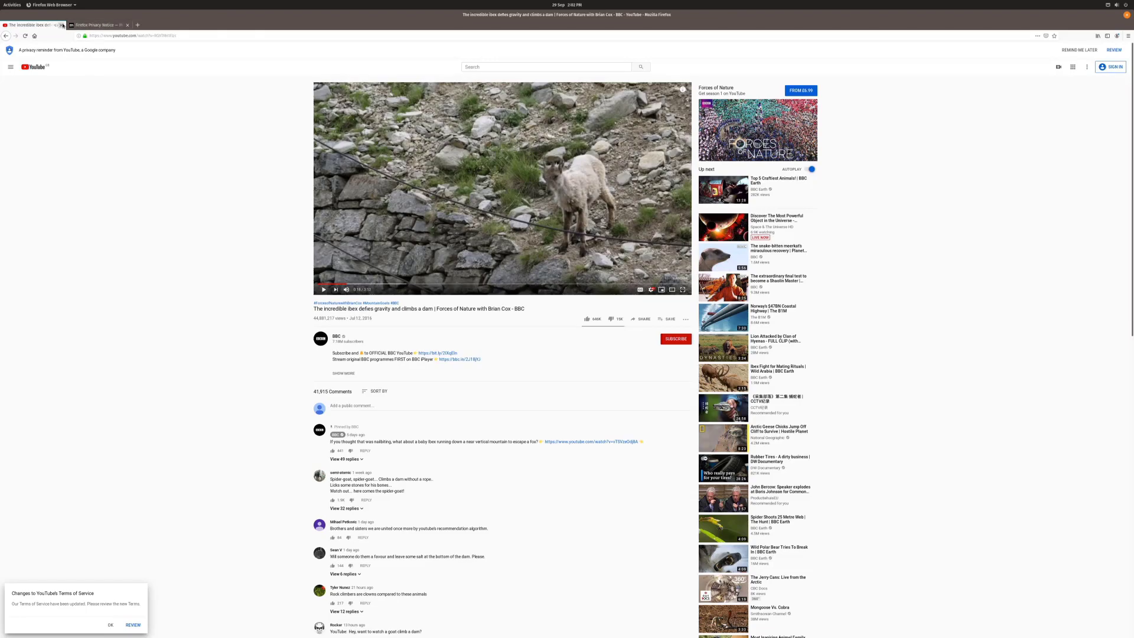
pyautogui.click(63, 25)
pyautogui.press('super+Down')
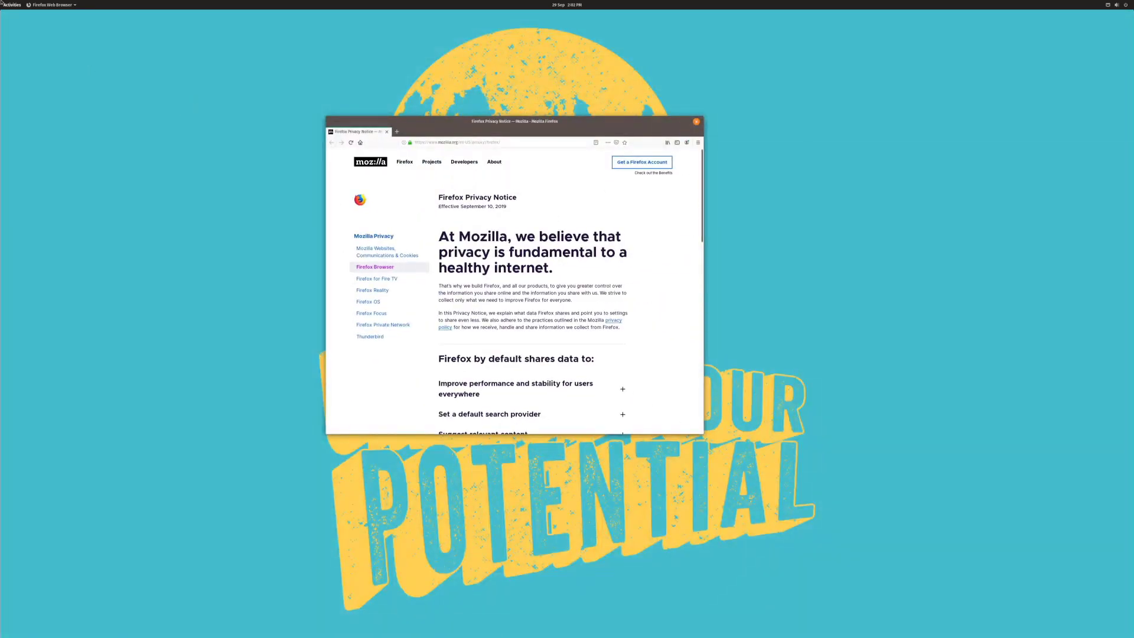
# Step: Open the system Settings, look at the Appearance options and go to the Displays page under Devices
pyautogui.moveTo(0, 1)
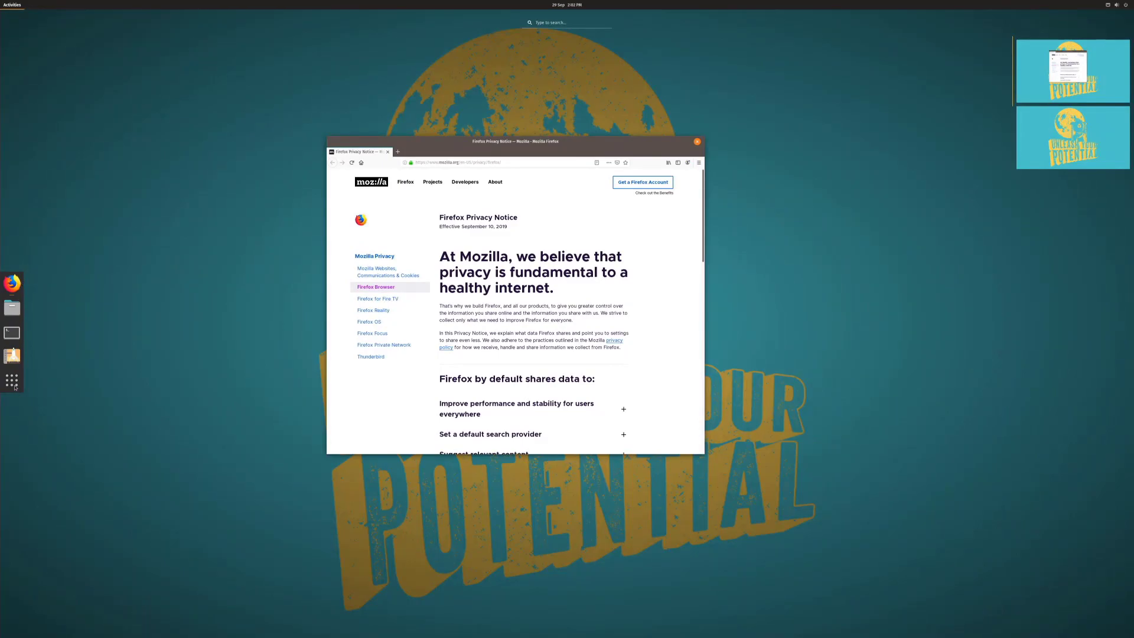
pyautogui.click(13, 385)
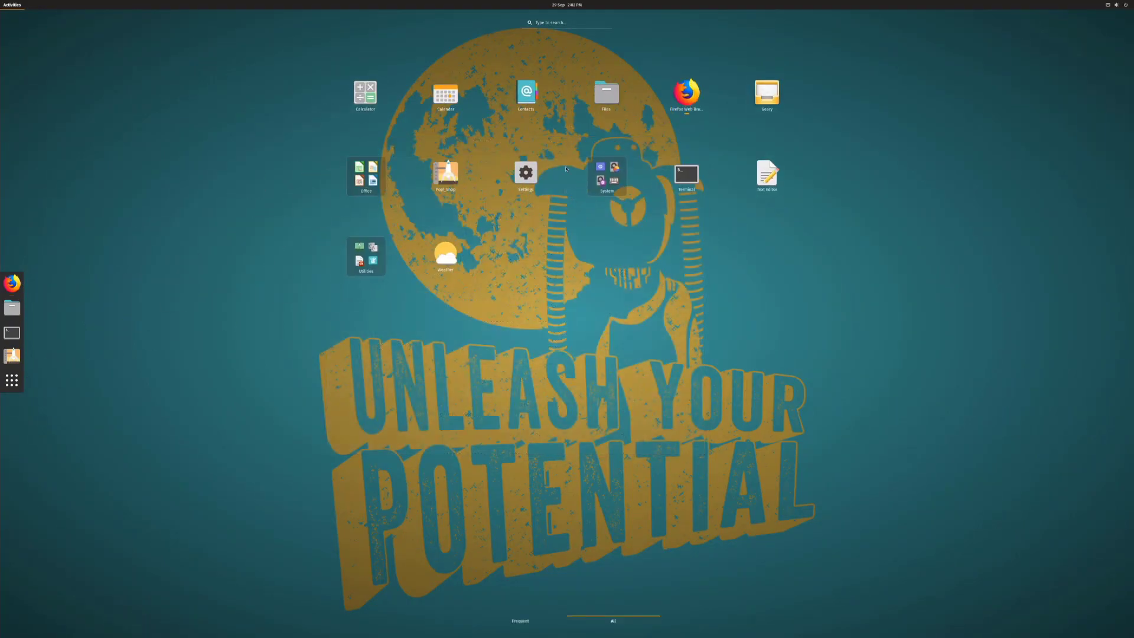
pyautogui.click(541, 187)
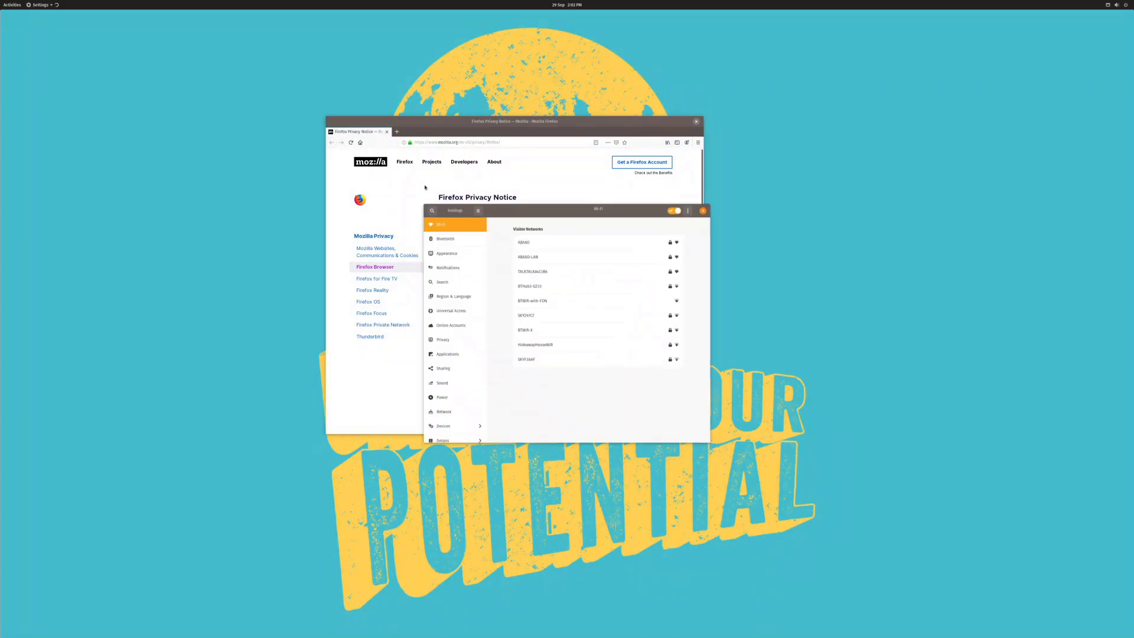
pyautogui.click(460, 250)
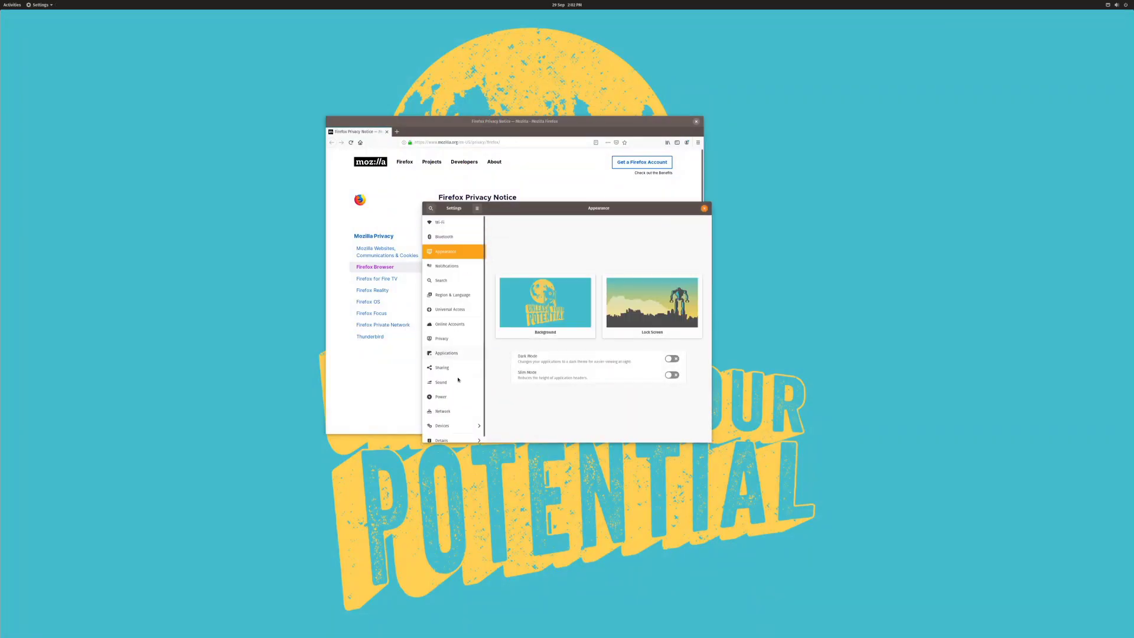
pyautogui.click(457, 428)
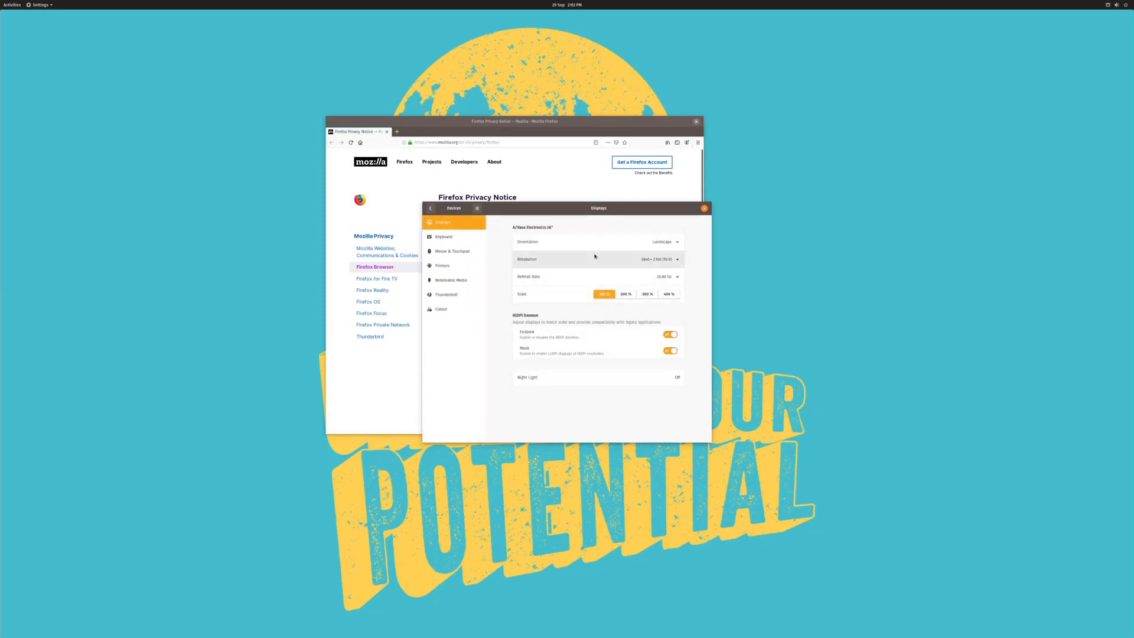
# Step: Check the available refresh rates, set the display scale to 200 % and keep the changed display settings
pyautogui.click(667, 277)
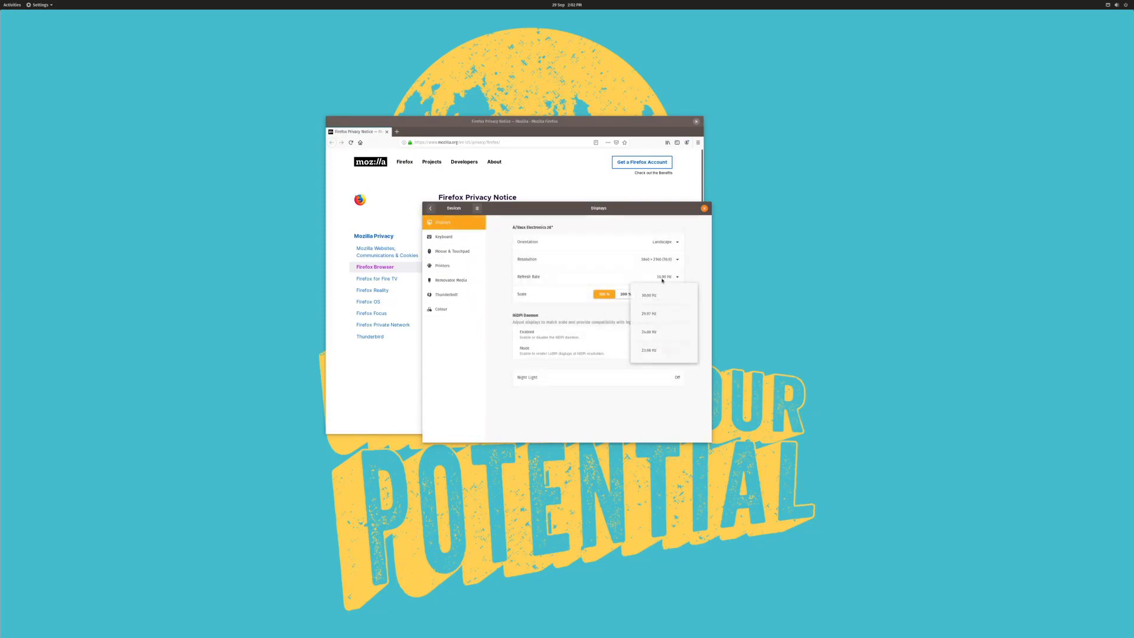
pyautogui.click(689, 266)
pyautogui.click(625, 295)
pyautogui.click(695, 210)
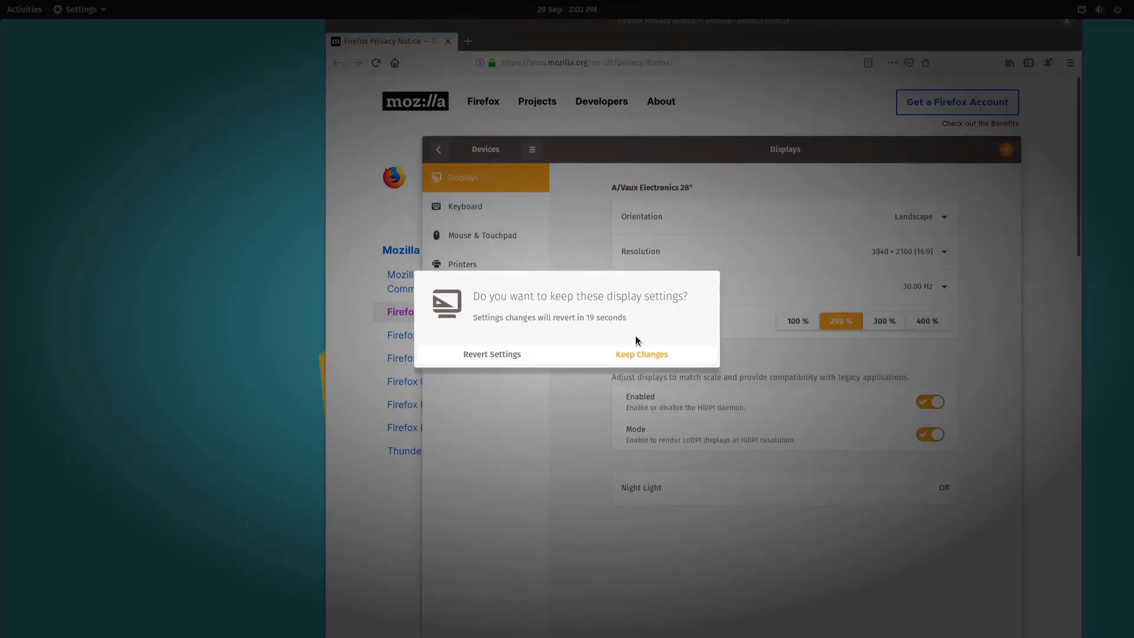
pyautogui.click(640, 354)
# Step: Rearrange the Firefox and Settings windows on the scaled desktop, with Settings in front and overlapping the browser
pyautogui.moveTo(693, 150); pyautogui.dragTo(498, 106)
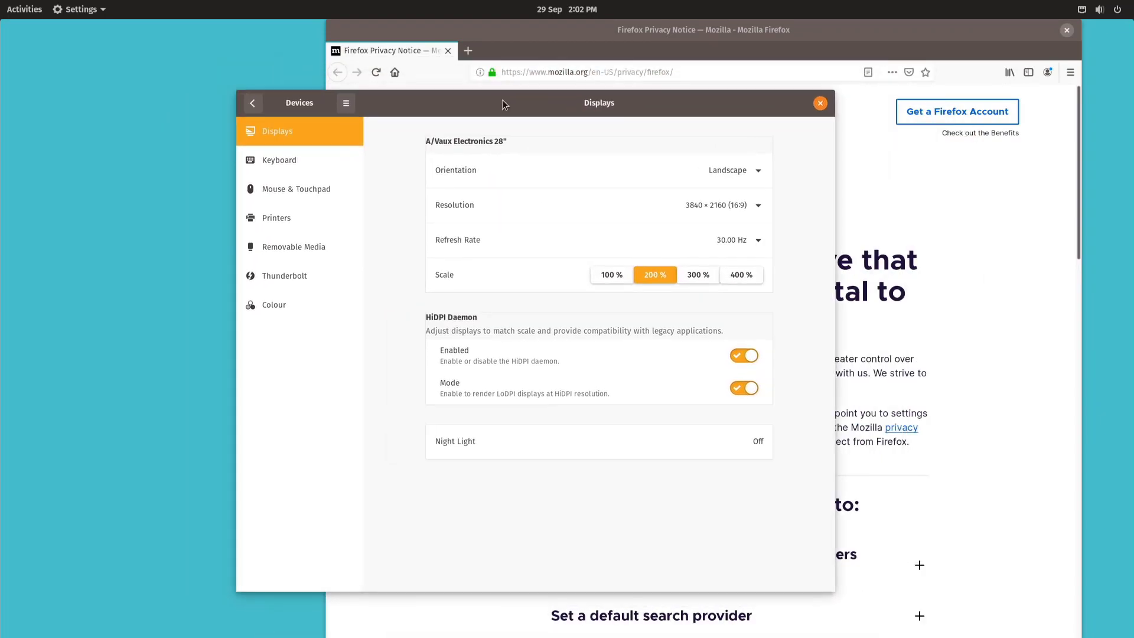
pyautogui.click(558, 70)
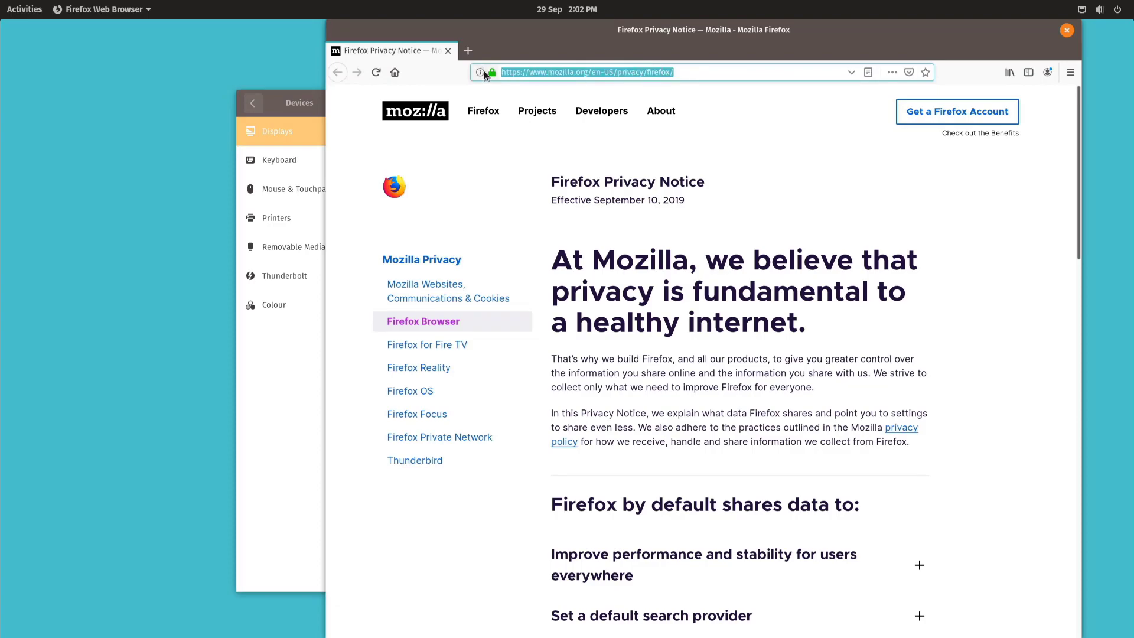
pyautogui.moveTo(539, 29); pyautogui.dragTo(426, 30)
pyautogui.moveTo(461, 229); pyautogui.dragTo(732, 440)
pyautogui.click(727, 419)
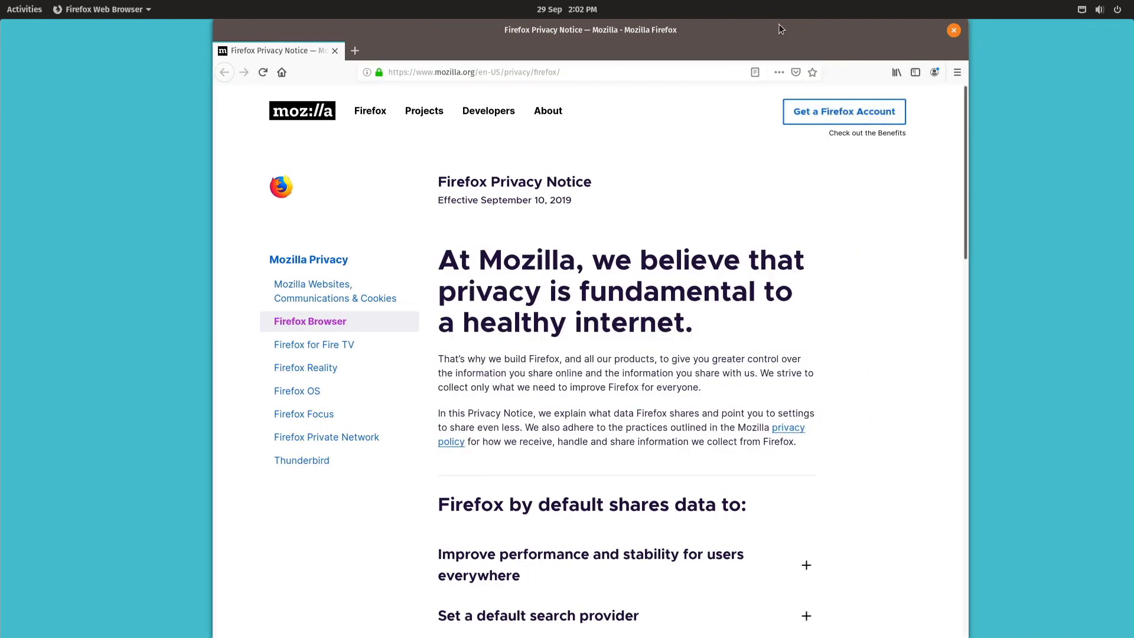
pyautogui.moveTo(779, 28); pyautogui.dragTo(907, 21)
pyautogui.click(313, 349)
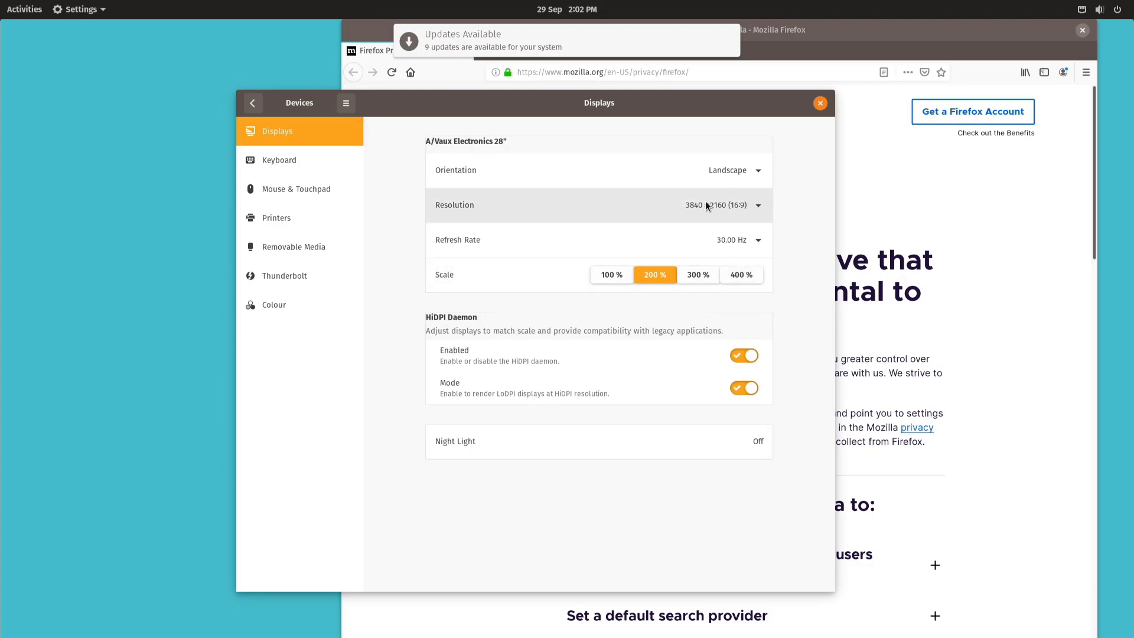
pyautogui.moveTo(742, 103); pyautogui.dragTo(616, 71)
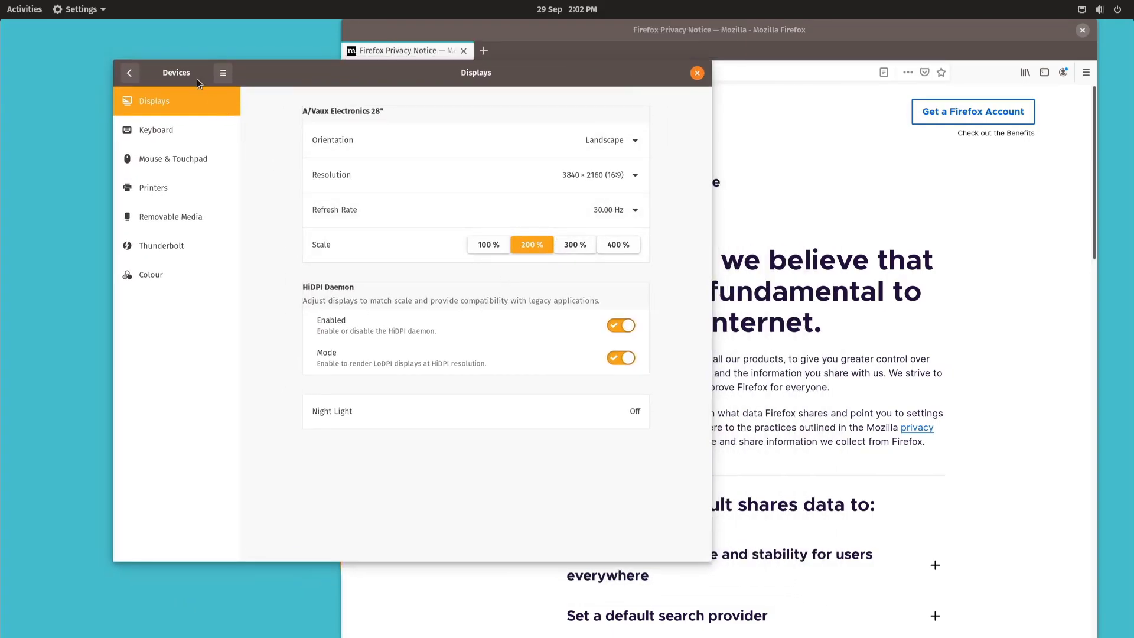
# Step: Return from the Devices pages to the main Settings list and close the Settings window
pyautogui.moveTo(2, 5)
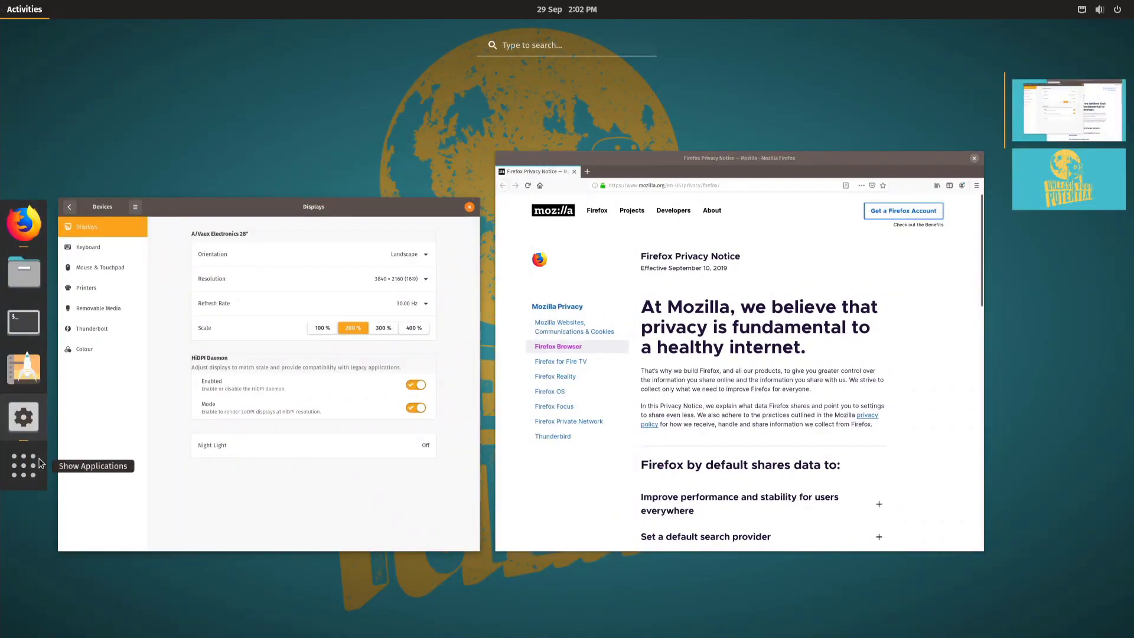
pyautogui.click(23, 417)
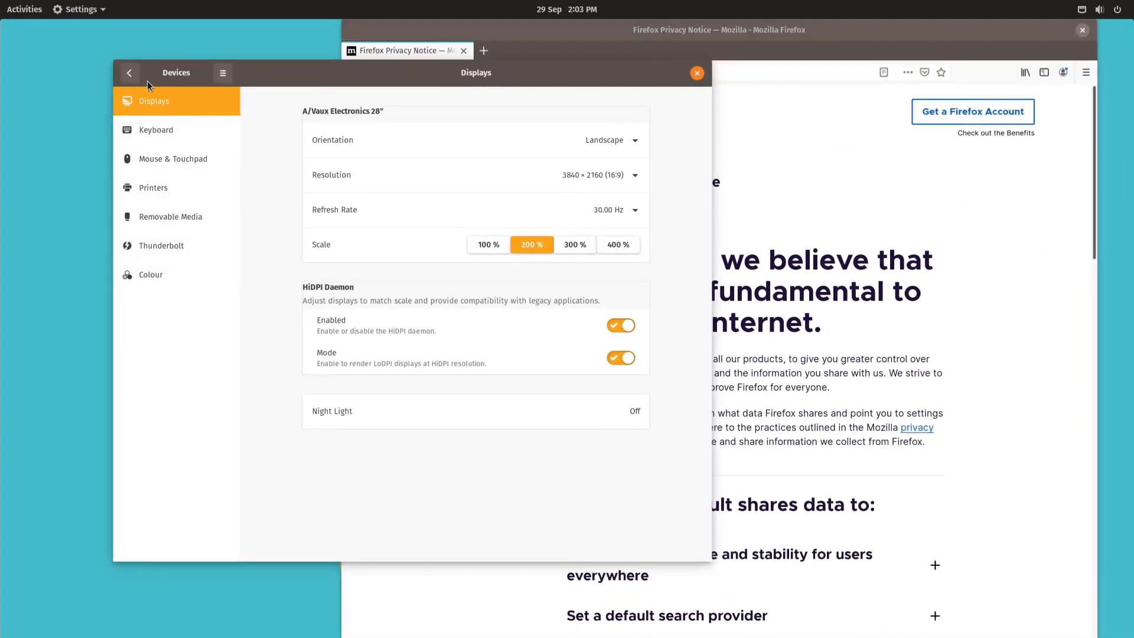
pyautogui.click(129, 72)
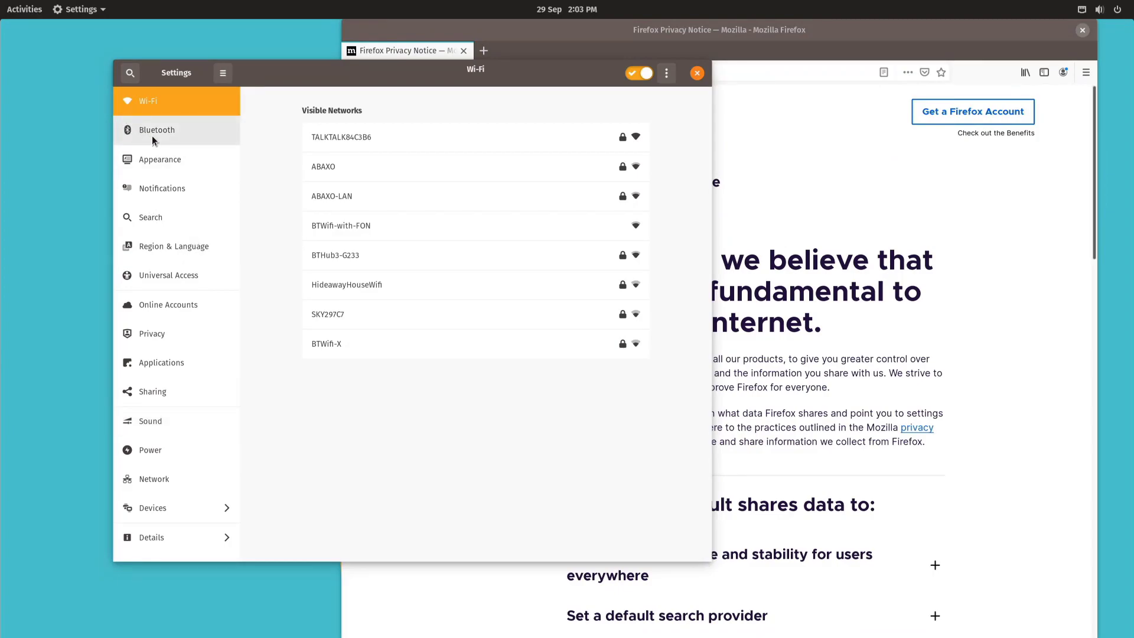
pyautogui.click(697, 73)
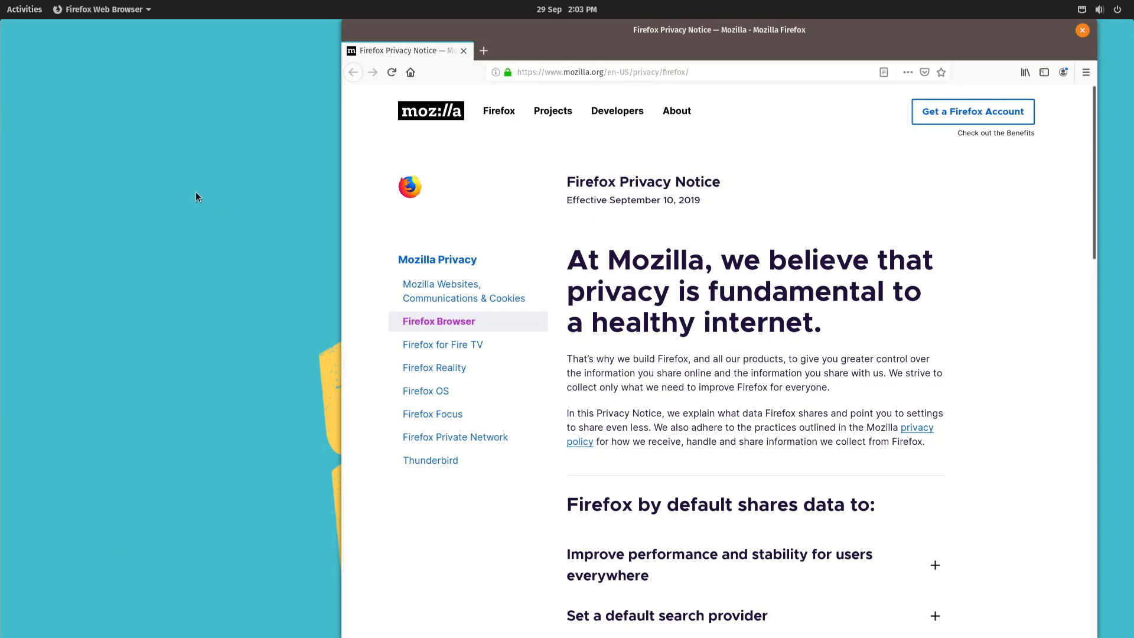
pyautogui.hotkey('ctrl', 'shift', 'i')
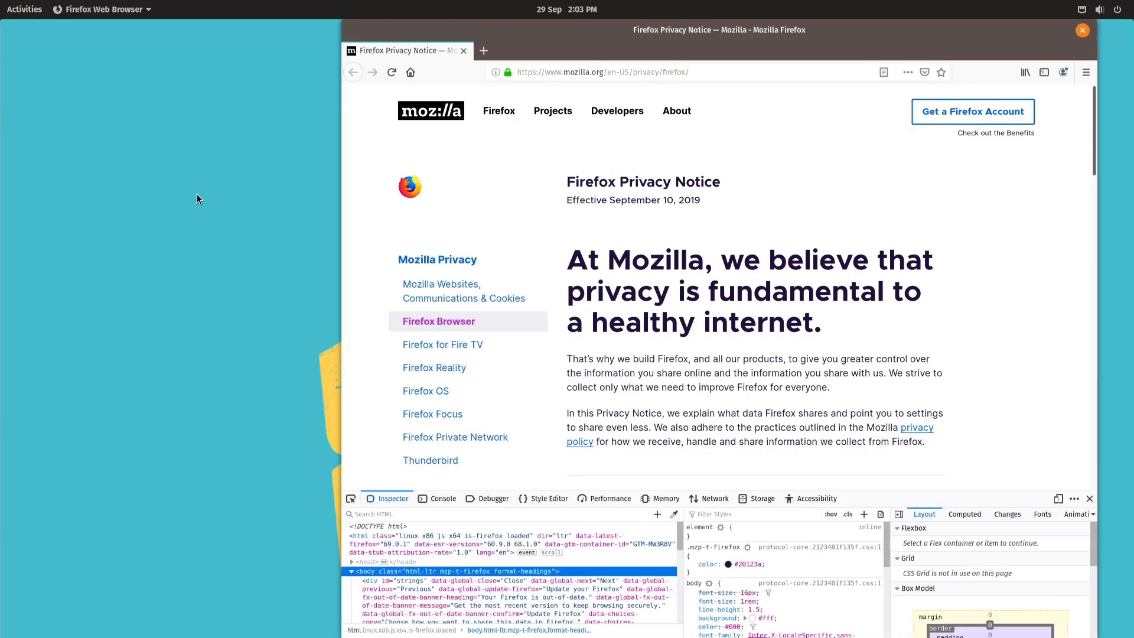
pyautogui.press('F12')
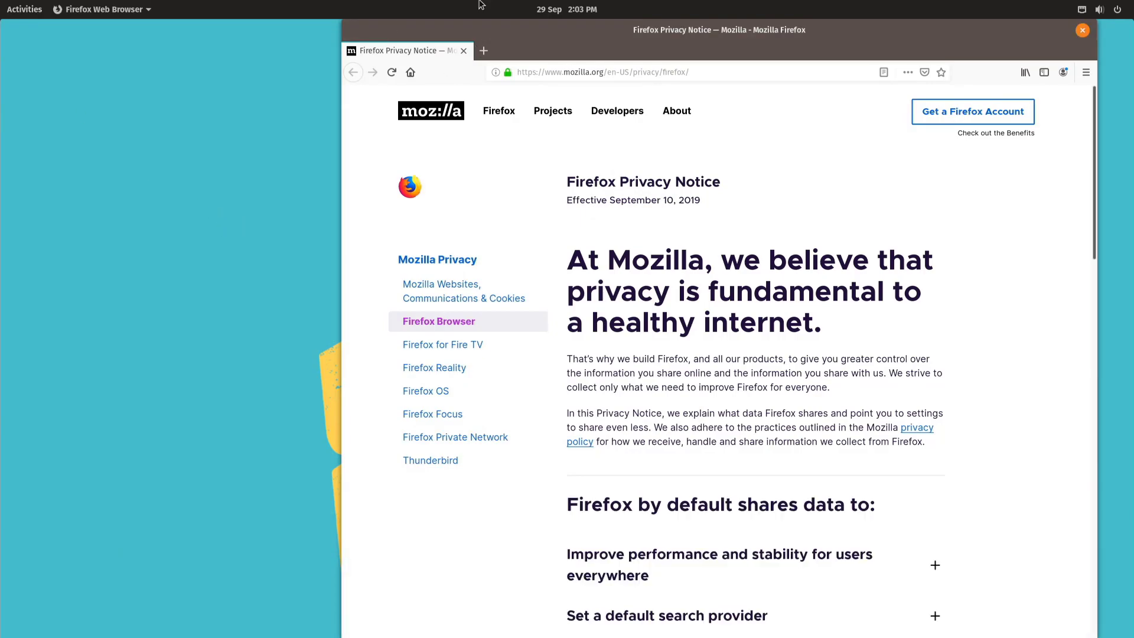
# Step: Launch Pop!_Shop from the full application list and move its window higher on the desktop
pyautogui.click(24, 9)
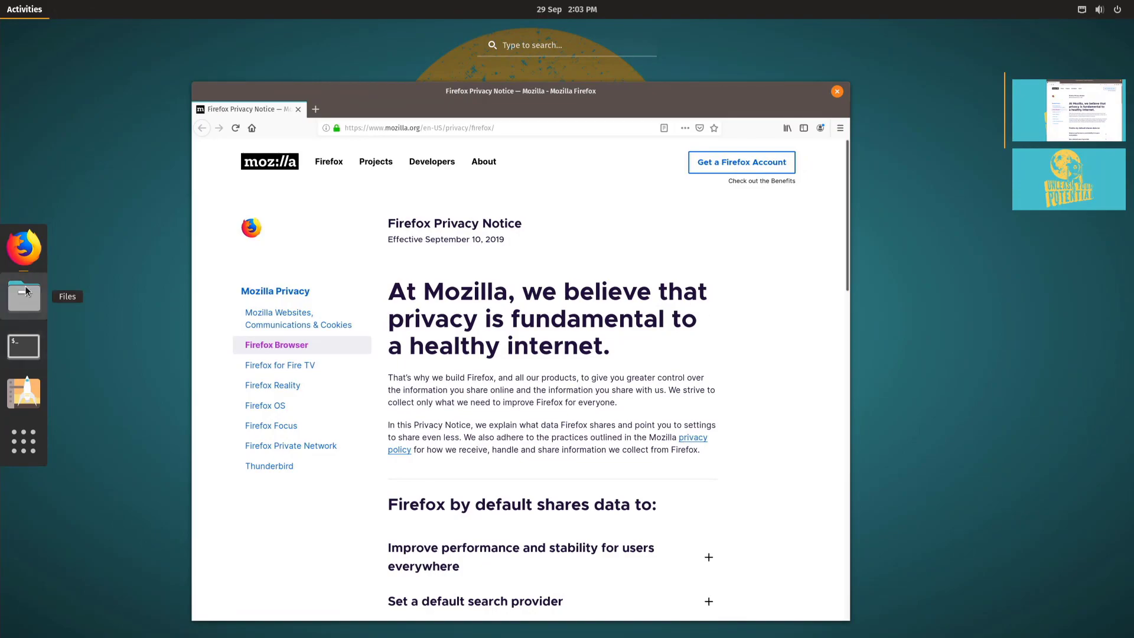
pyautogui.click(24, 441)
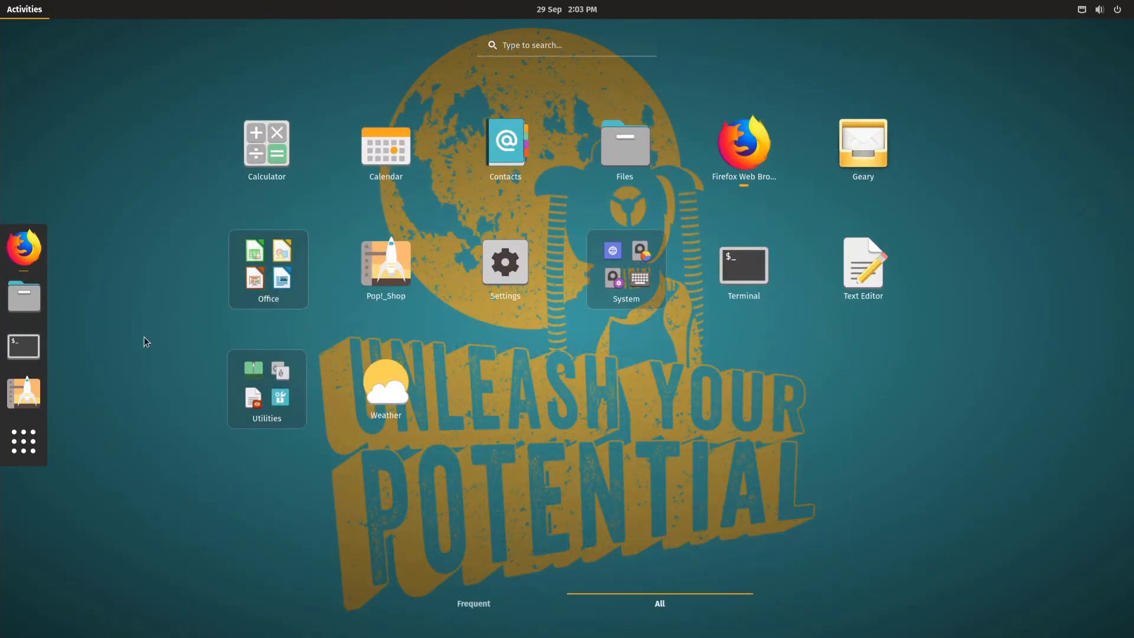
pyautogui.click(393, 275)
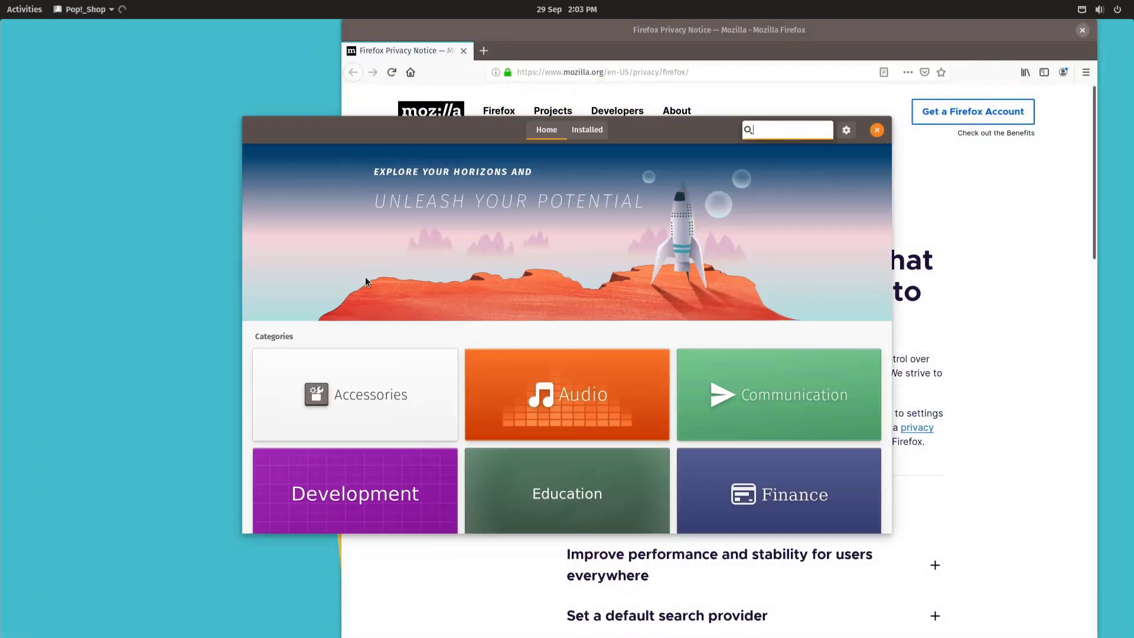
pyautogui.moveTo(644, 125); pyautogui.dragTo(594, 67)
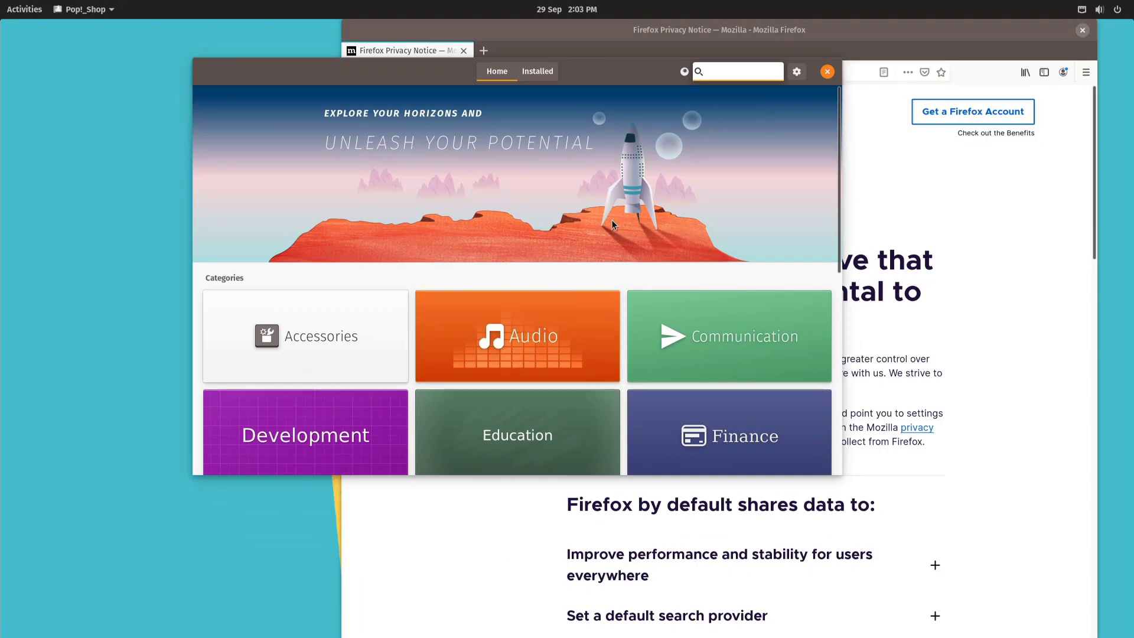
# Step: Search the Internet category for chrome and install Chromium Web Browser, authenticating with the account password
pyautogui.scroll(-4, 524, 272)
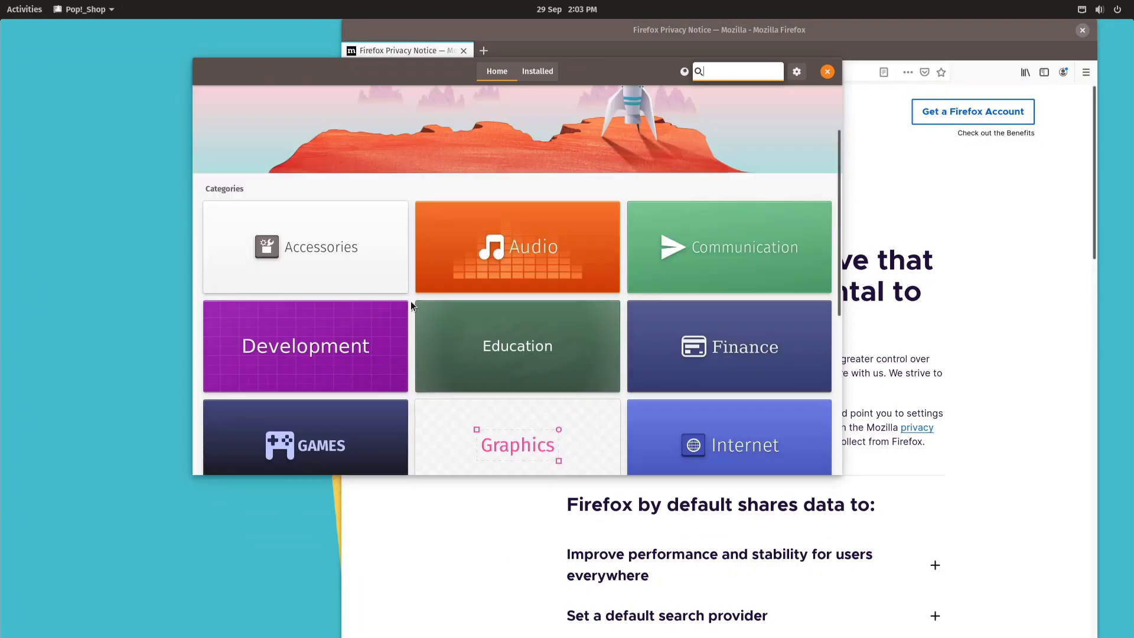
pyautogui.click(713, 395)
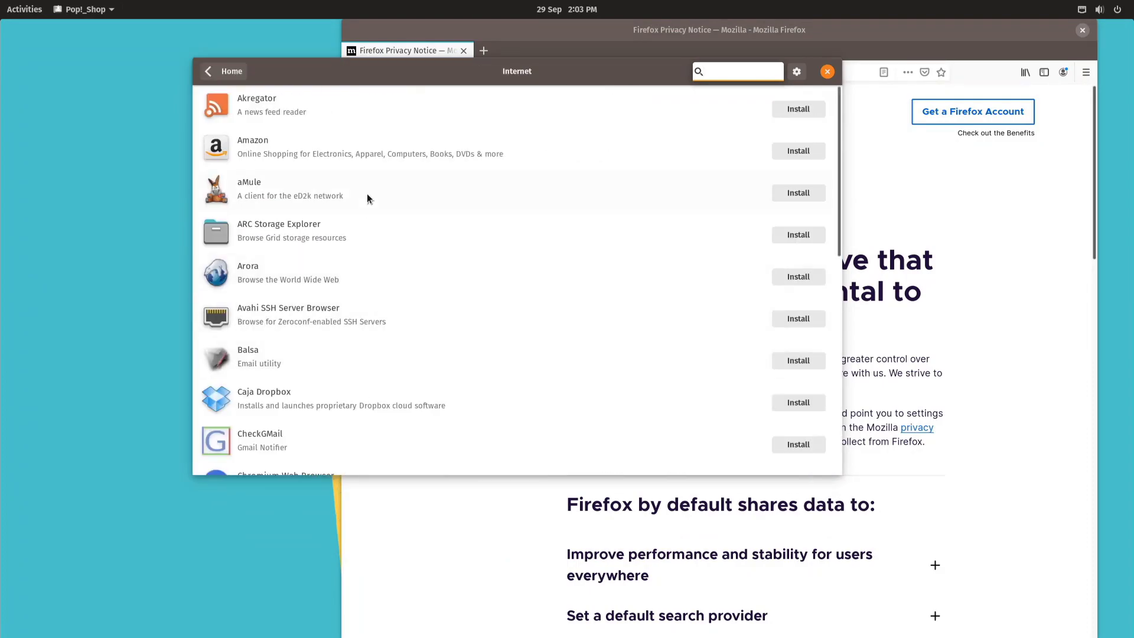
pyautogui.write('chrome')
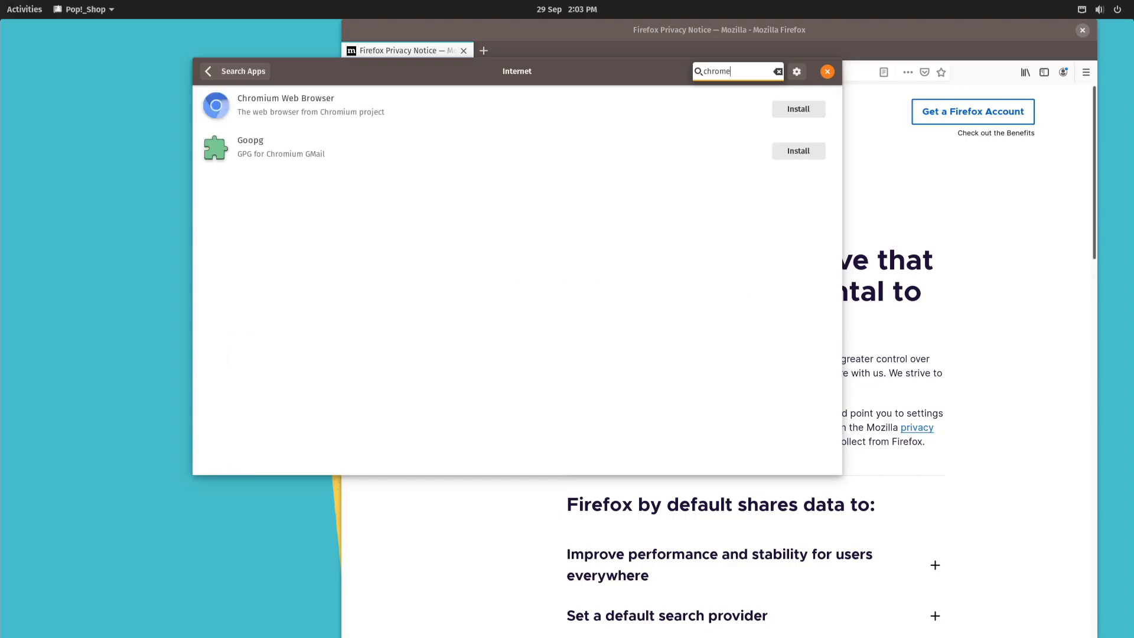
pyautogui.click(789, 109)
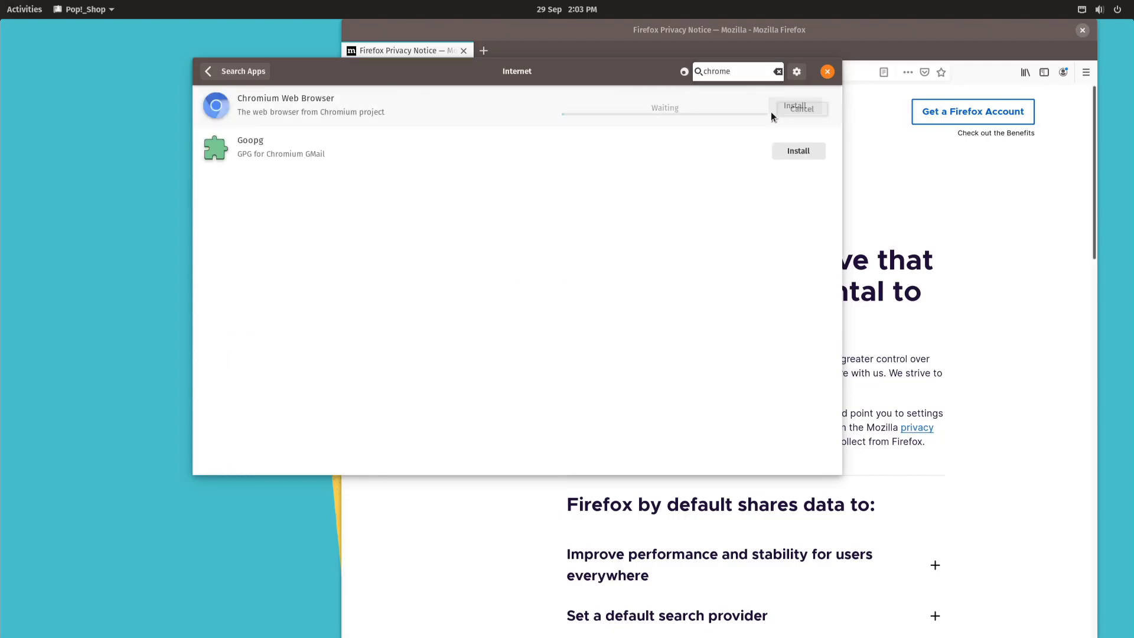
pyautogui.write('*****')
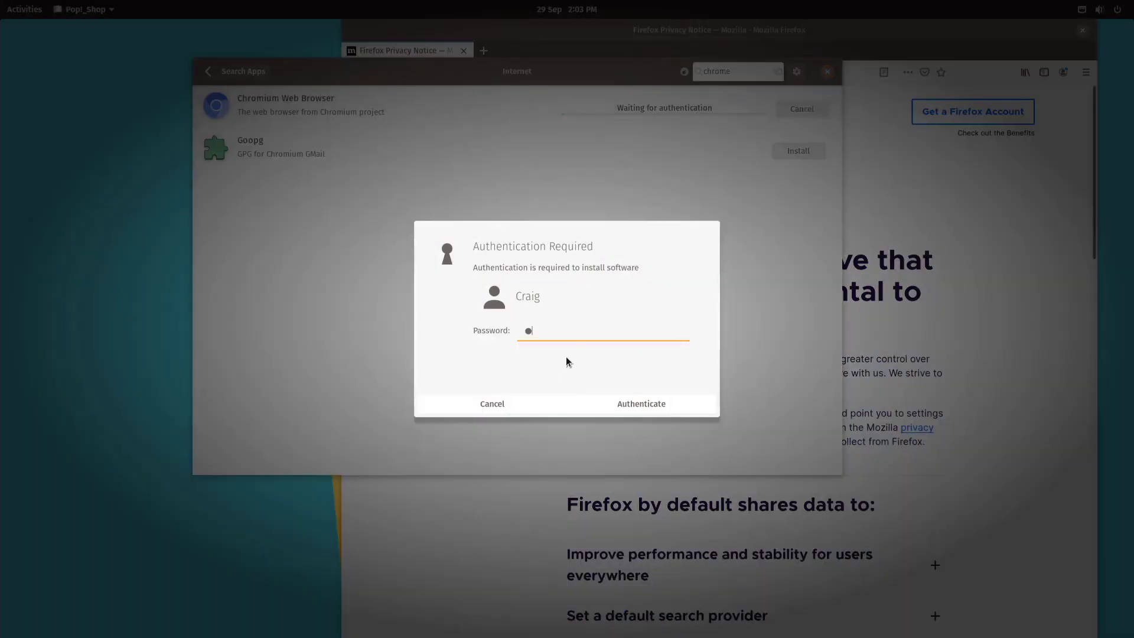
pyautogui.press('Return')
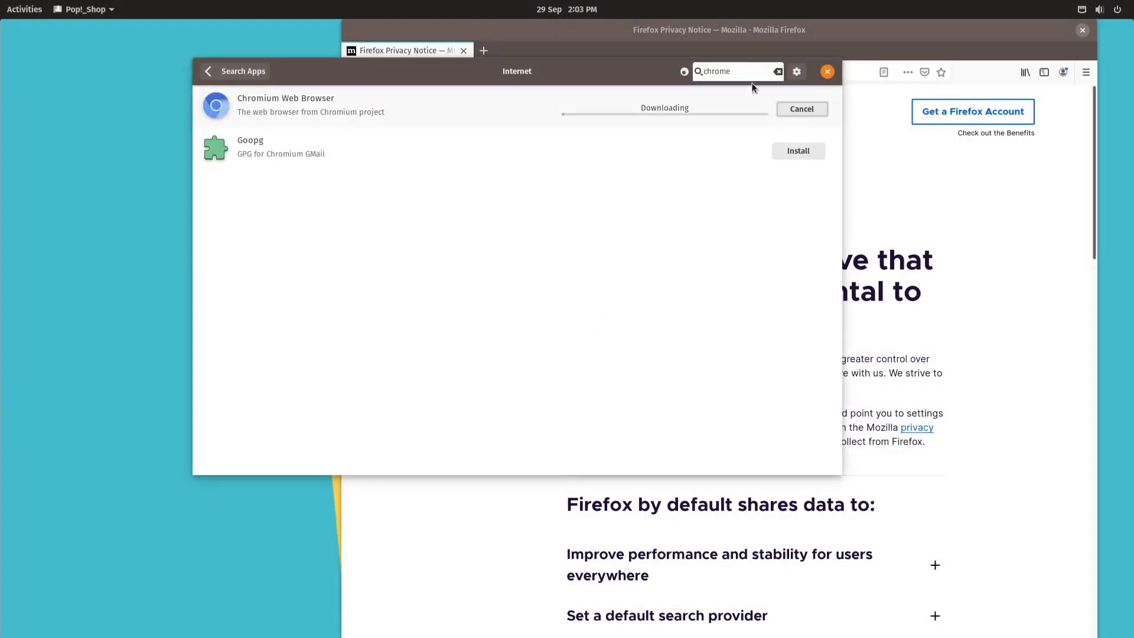
# Step: Search the Internet category for java, jre and openjdk
pyautogui.click(750, 72)
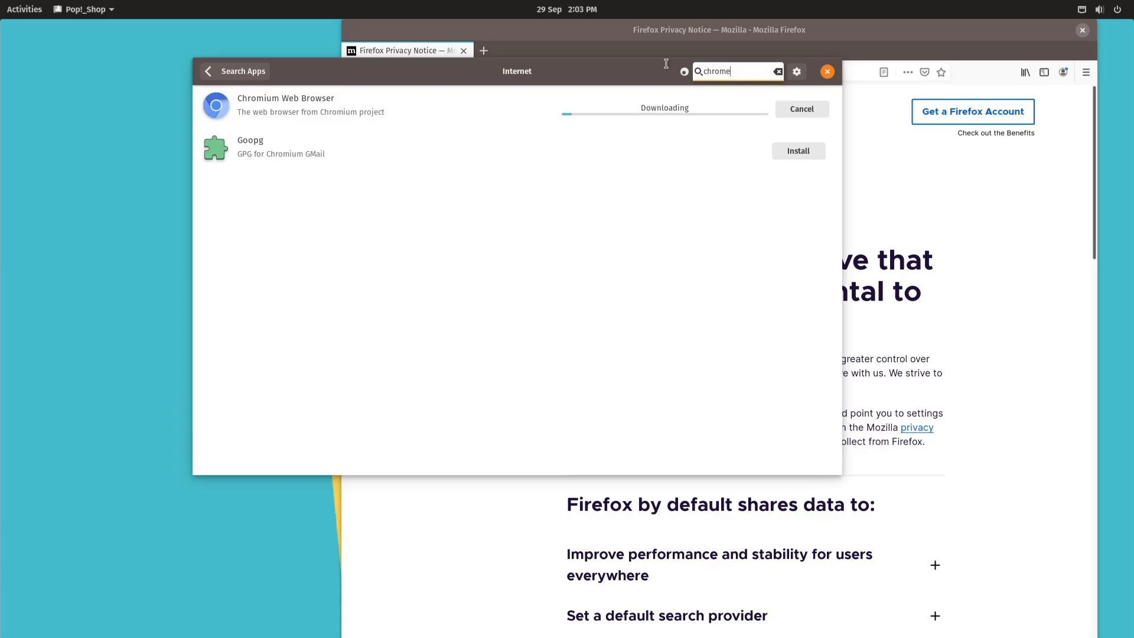
pyautogui.write('ava')
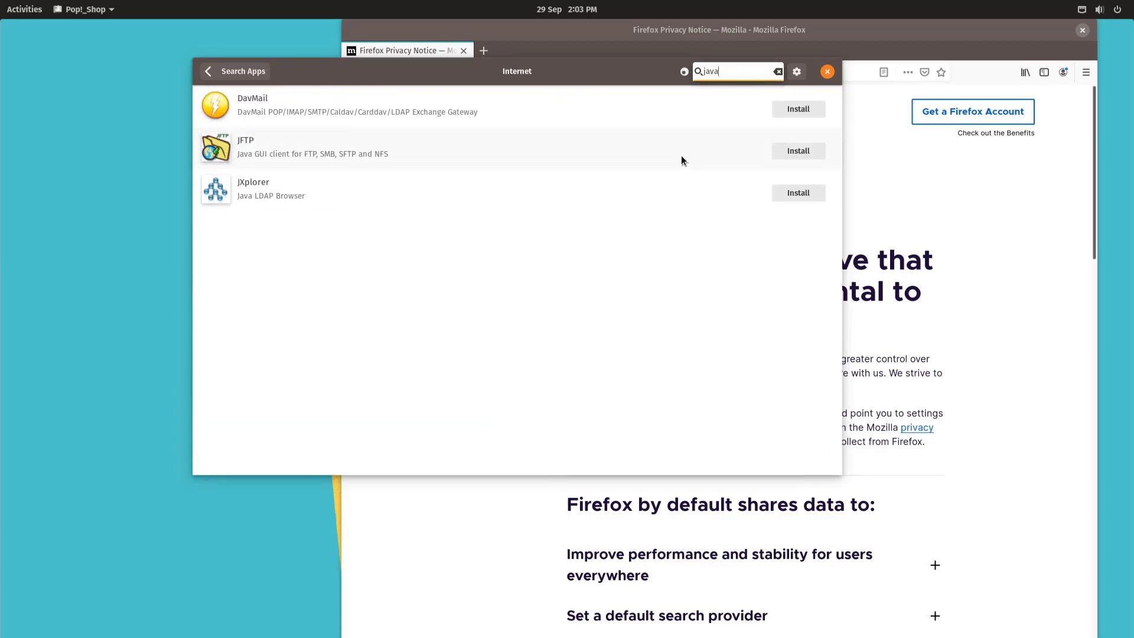
pyautogui.press('BackSpace')
pyautogui.press('BackSpace')
pyautogui.press('BackSpace')
pyautogui.write('re')
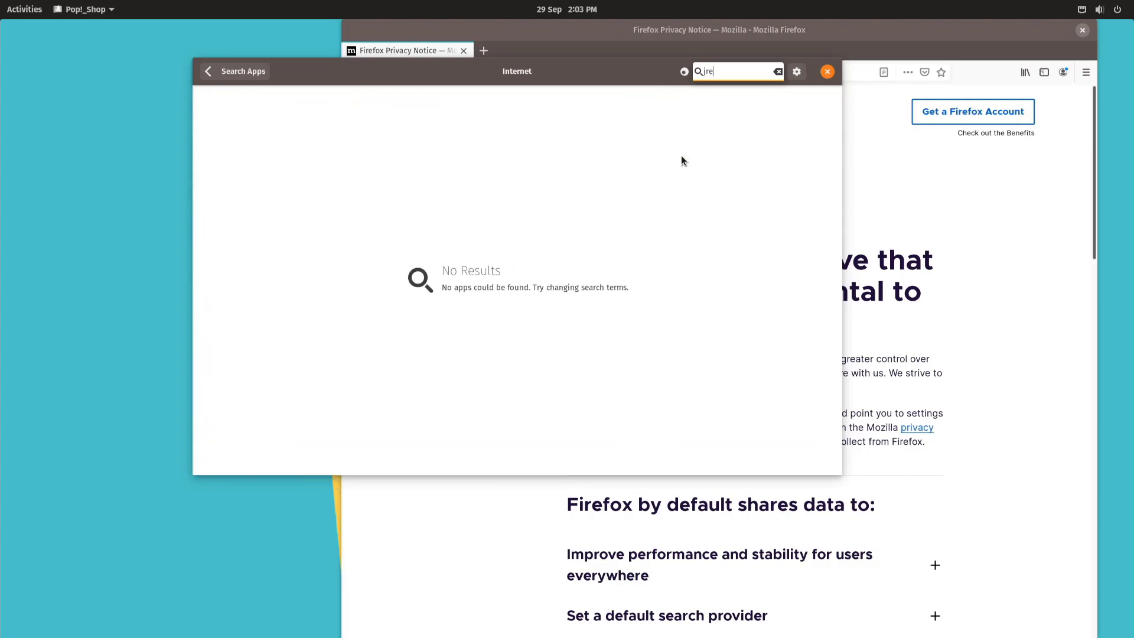
pyautogui.press('BackSpace')
pyautogui.press('BackSpace')
pyautogui.press('BackSpace')
pyautogui.write('o')
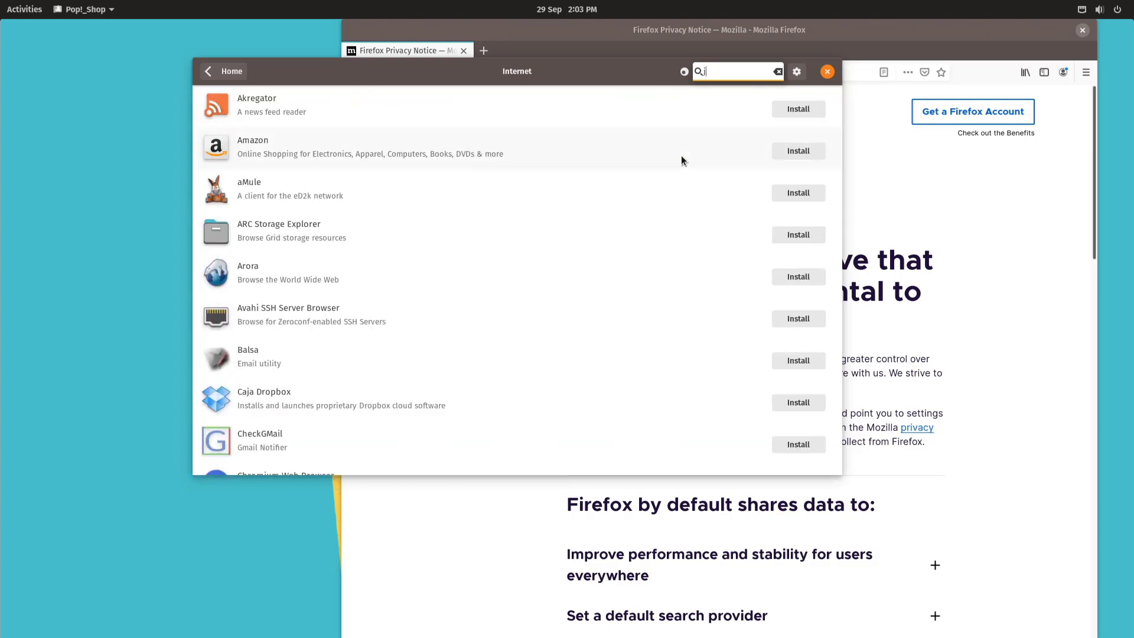
pyautogui.write('penjdk')
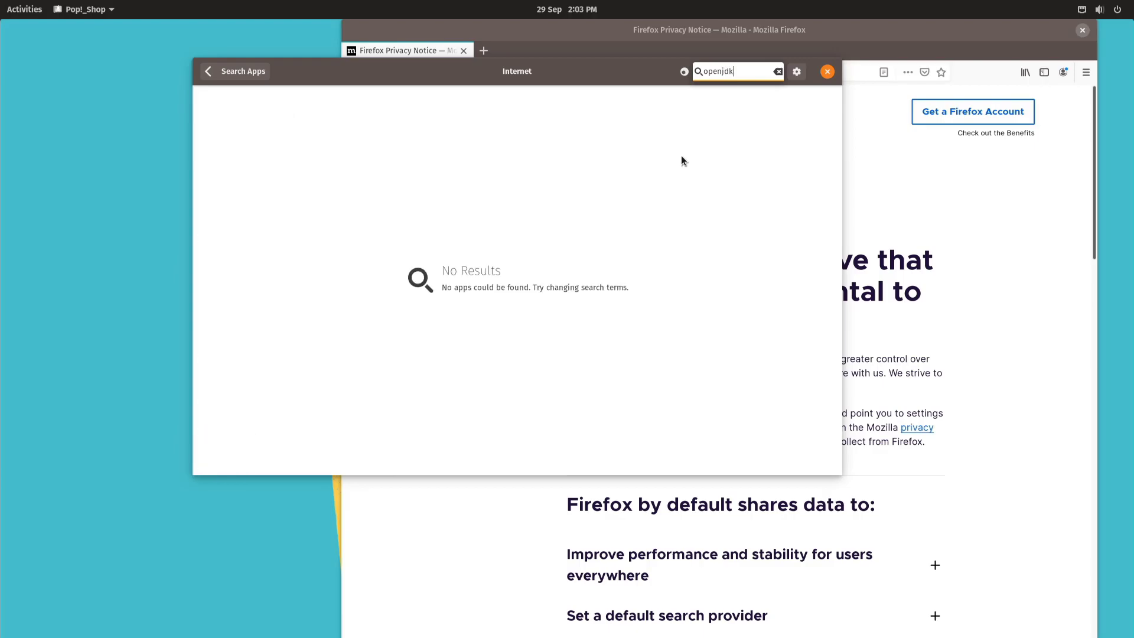
# Step: Replace the openjdk search in the Internet category with ice, and clear the search term
pyautogui.press('BackSpace')
pyautogui.press('BackSpace')
pyautogui.press('BackSpace')
pyautogui.press('BackSpace')
pyautogui.press('BackSpace')
pyautogui.press('BackSpace')
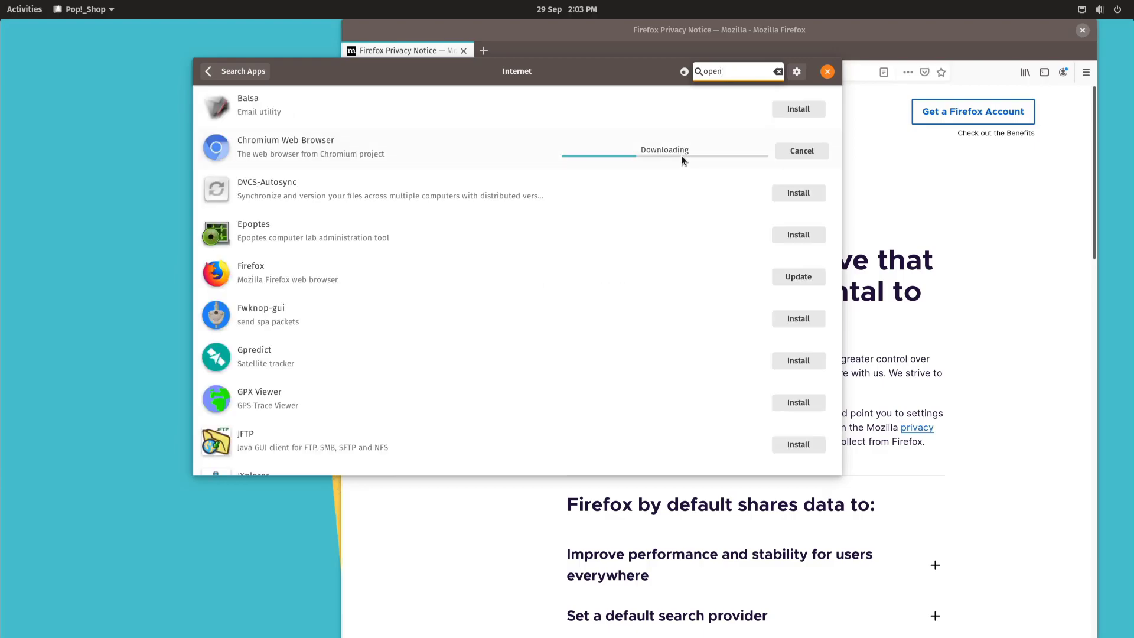
pyautogui.press('BackSpace')
pyautogui.write('ice')
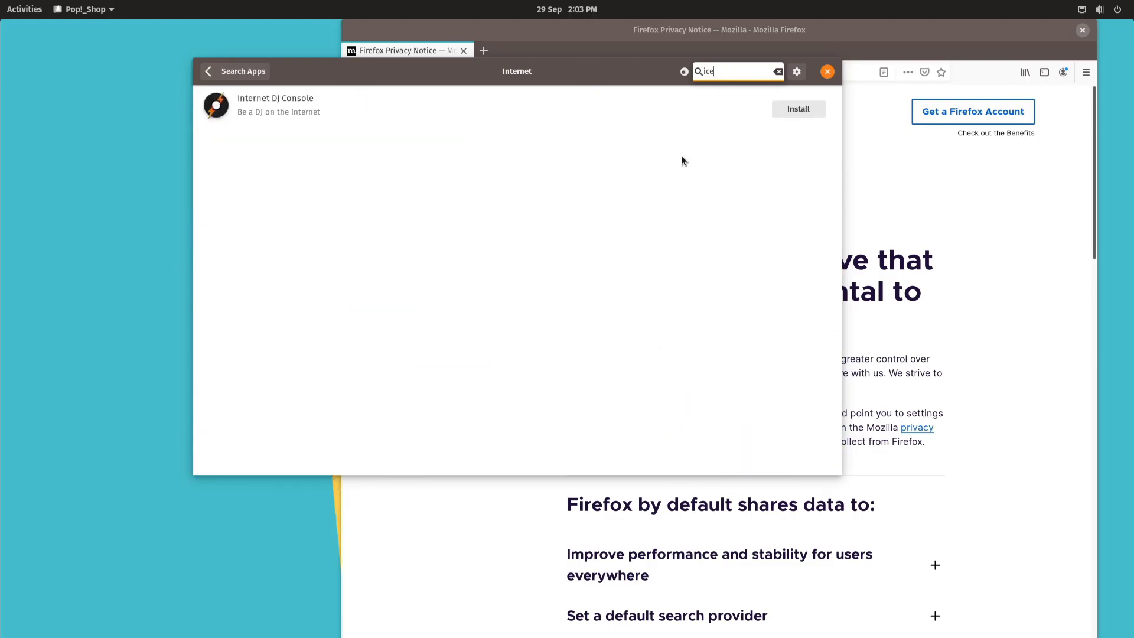
pyautogui.press('BackSpace')
pyautogui.press('BackSpace')
pyautogui.press('BackSpace')
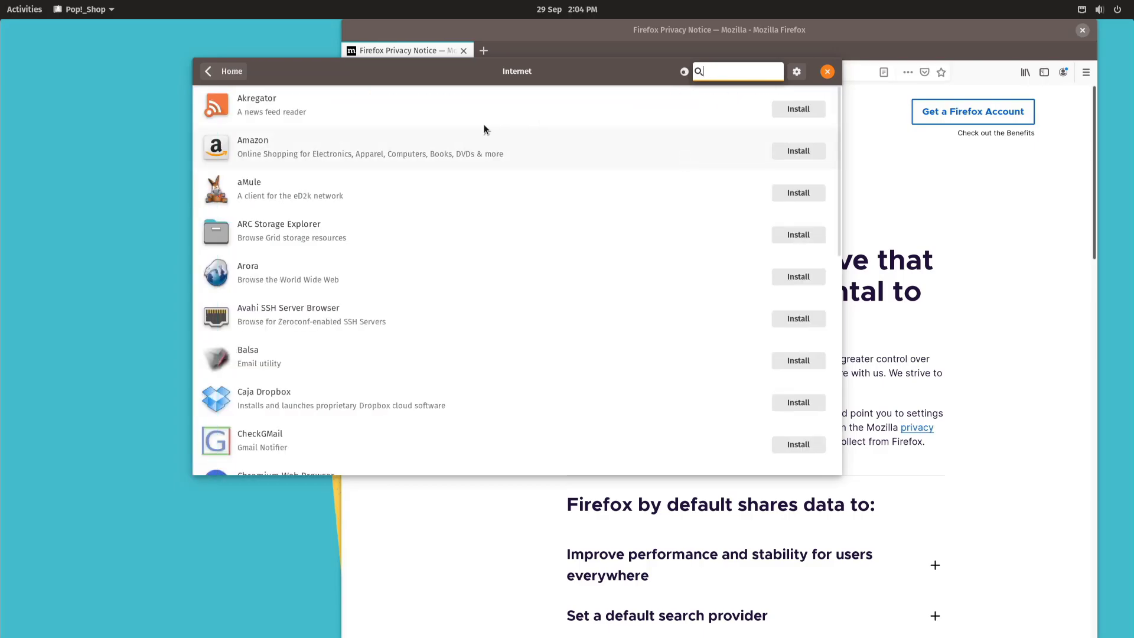
# Step: Return to the shop's home page, search the whole catalogue for java and jre, and clear the search
pyautogui.click(245, 74)
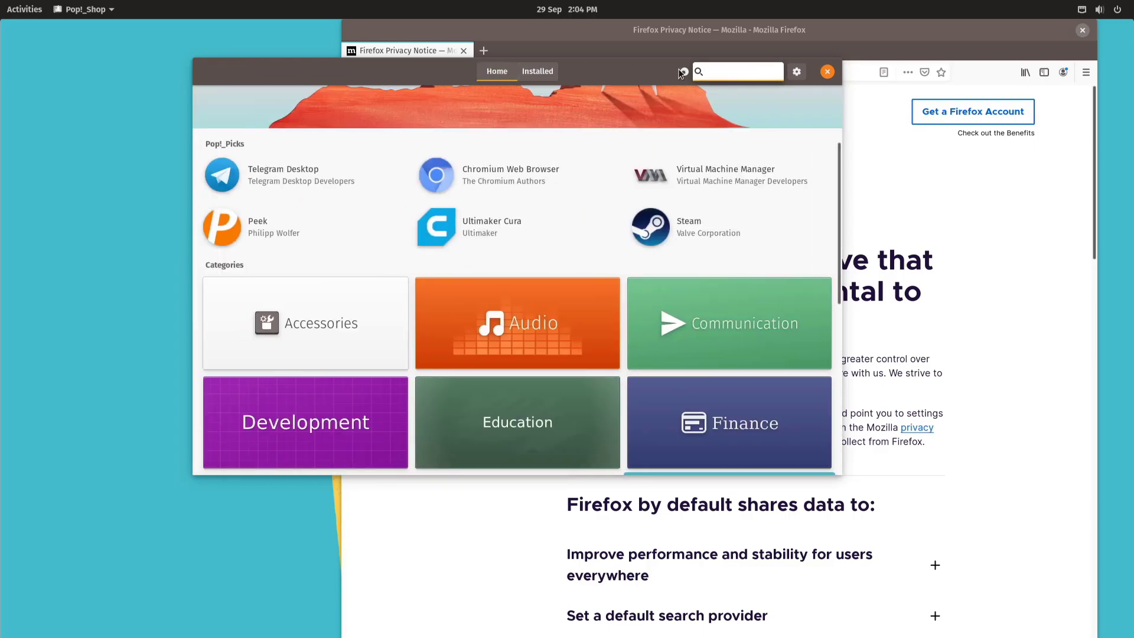
pyautogui.write('java')
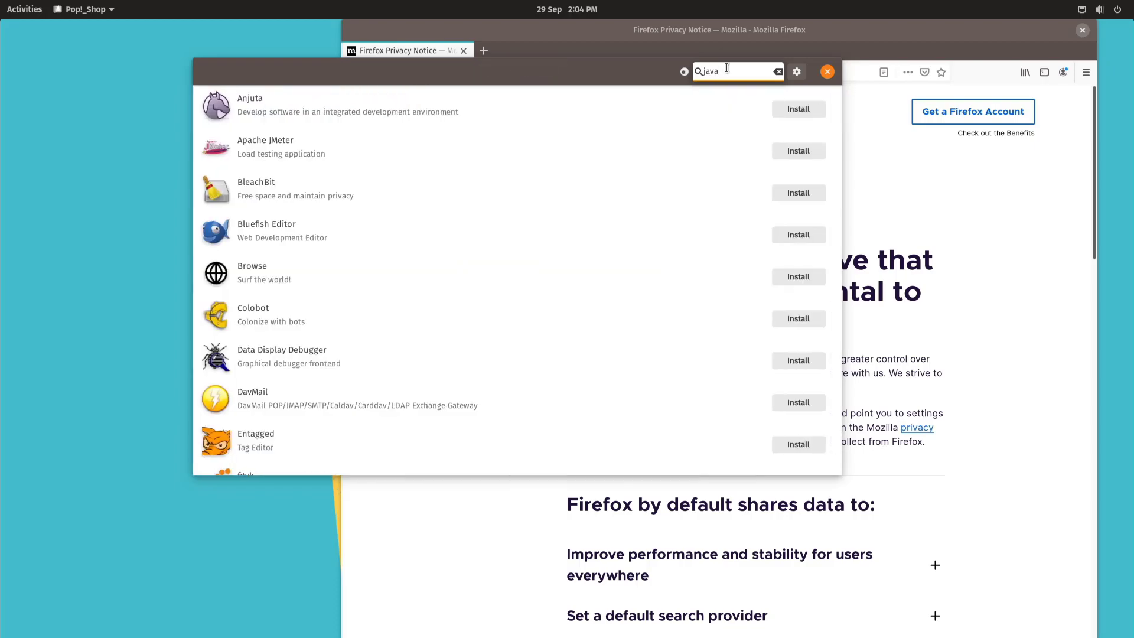
pyautogui.press('BackSpace')
pyautogui.press('BackSpace')
pyautogui.press('BackSpace')
pyautogui.write('jre')
pyautogui.press('BackSpace')
pyautogui.write('e')
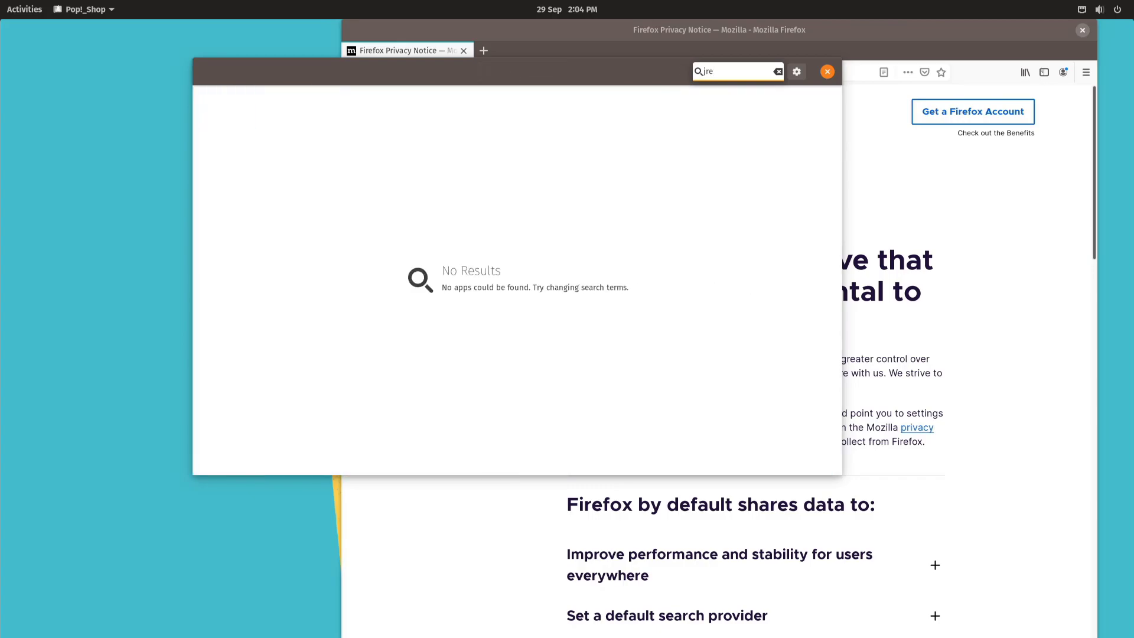
pyautogui.press('BackSpace')
pyautogui.press('BackSpace')
pyautogui.press('BackSpace')
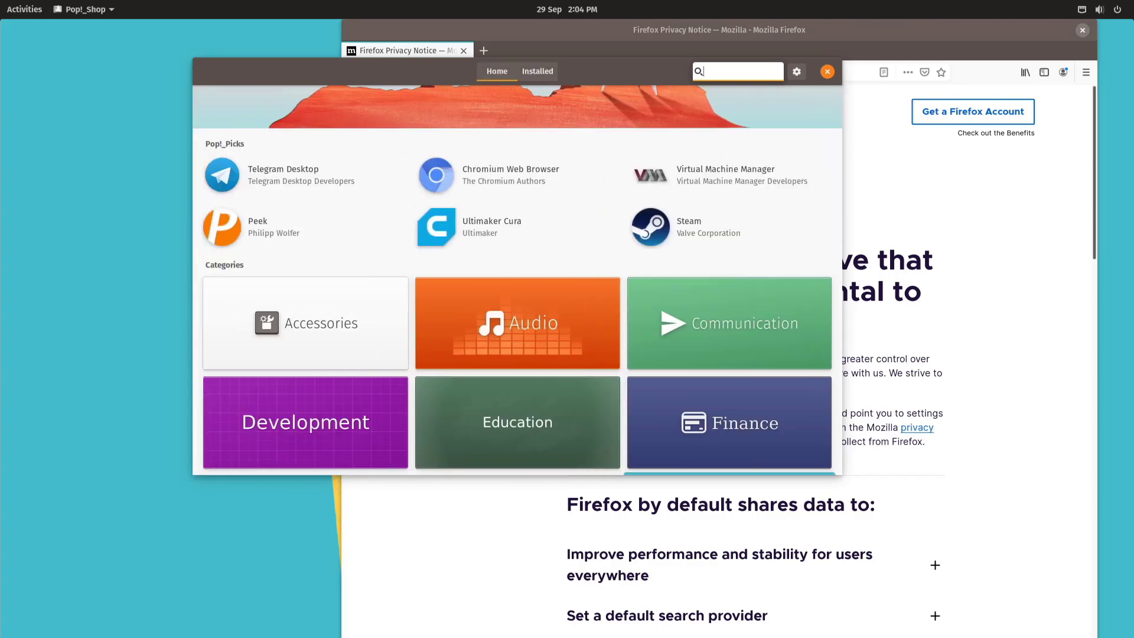
# Step: Search the whole catalogue for icedt and install IcedTea Web Control Panel and OpenJDK Java 8 Policy Tool
pyautogui.write('ice')
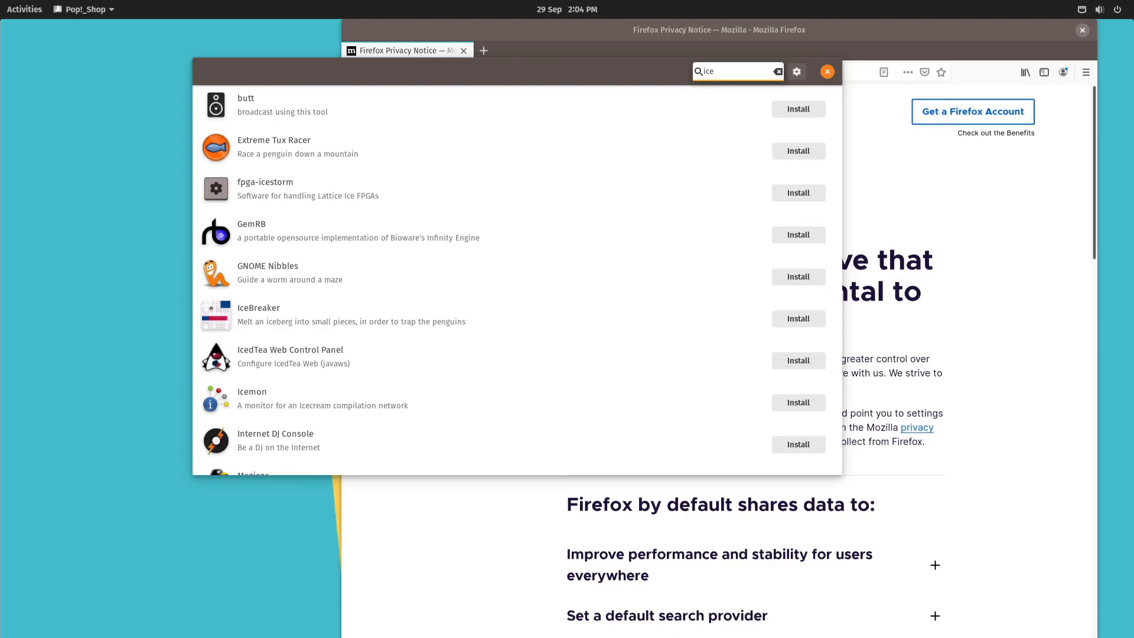
pyautogui.write('dt')
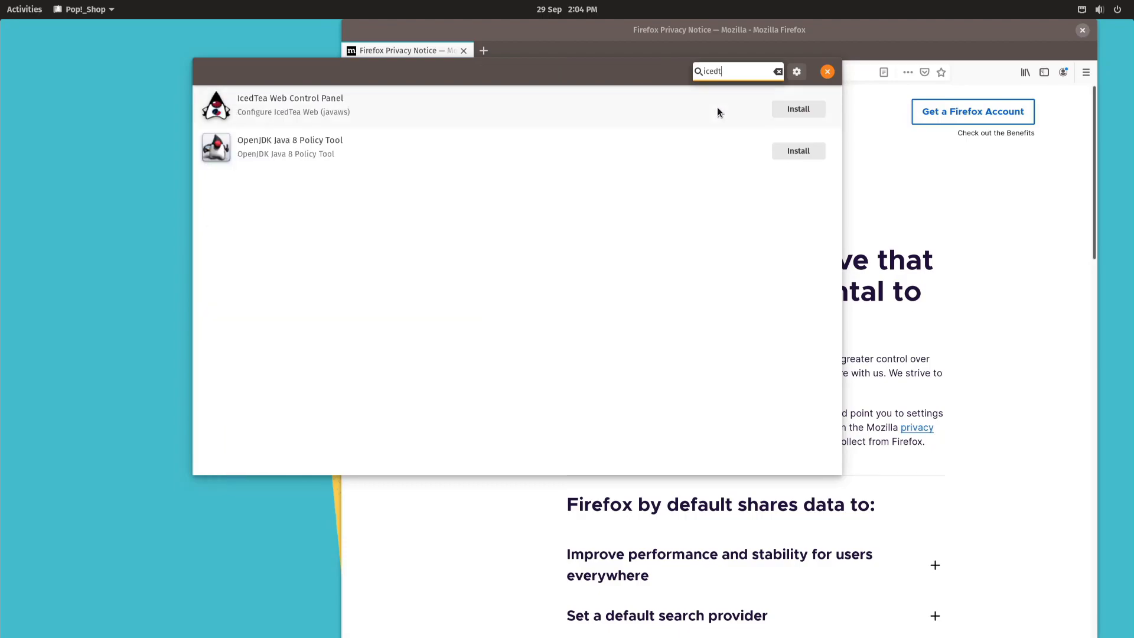
pyautogui.click(794, 109)
pyautogui.click(799, 151)
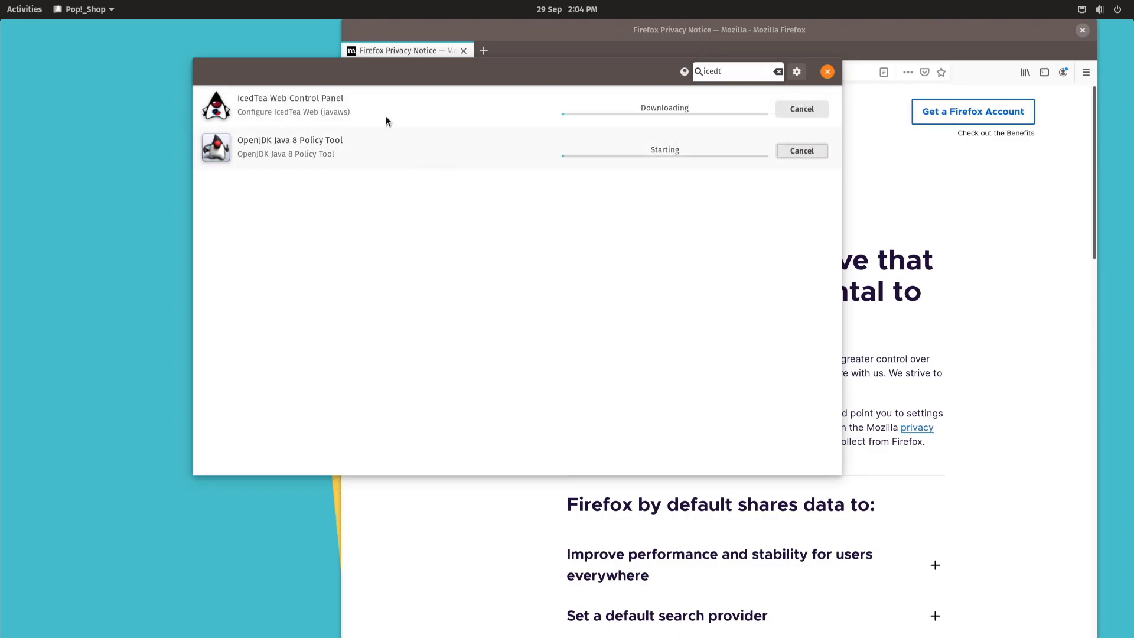
# Step: Search the whole catalogue for openjdk and shorten the search term
pyautogui.doubleClick(737, 75)
pyautogui.write('openjdk')
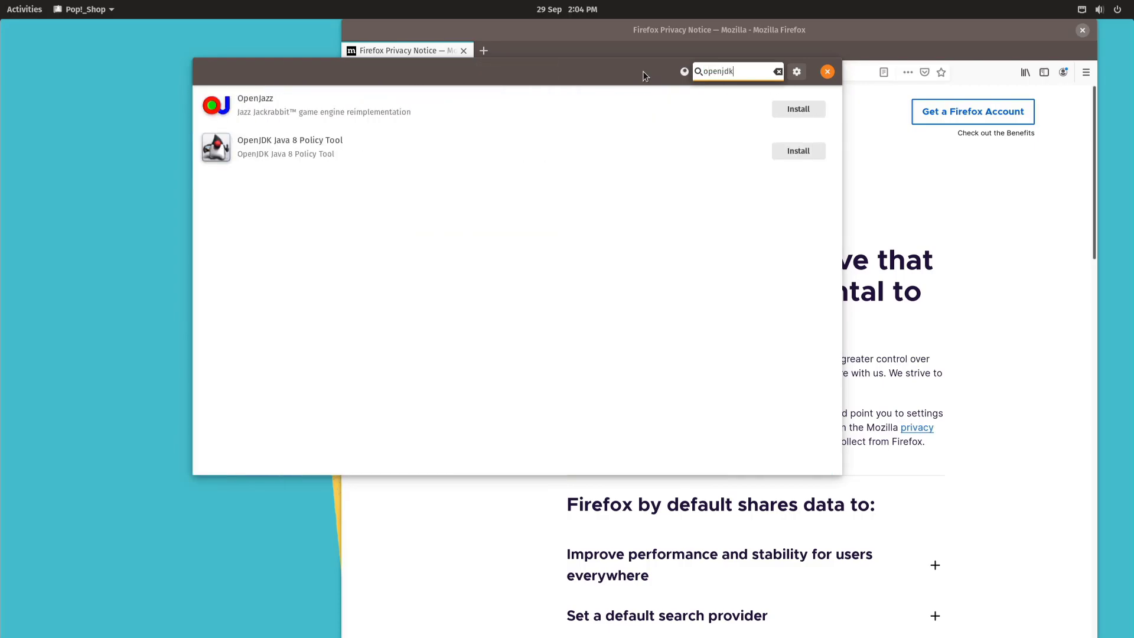
pyautogui.press('BackSpace')
pyautogui.press('BackSpace')
pyautogui.press('BackSpace')
pyautogui.press('BackSpace')
pyautogui.press('BackSpace')
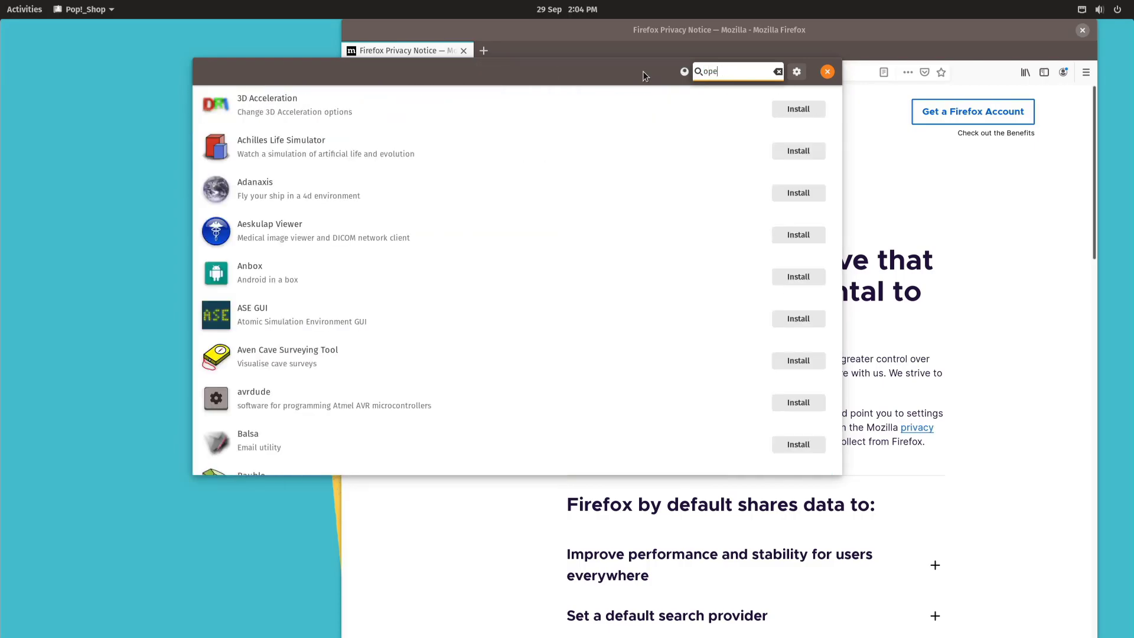
# Step: Look through the installed applications and available updates in the shop, and return to its home page
pyautogui.click(538, 71)
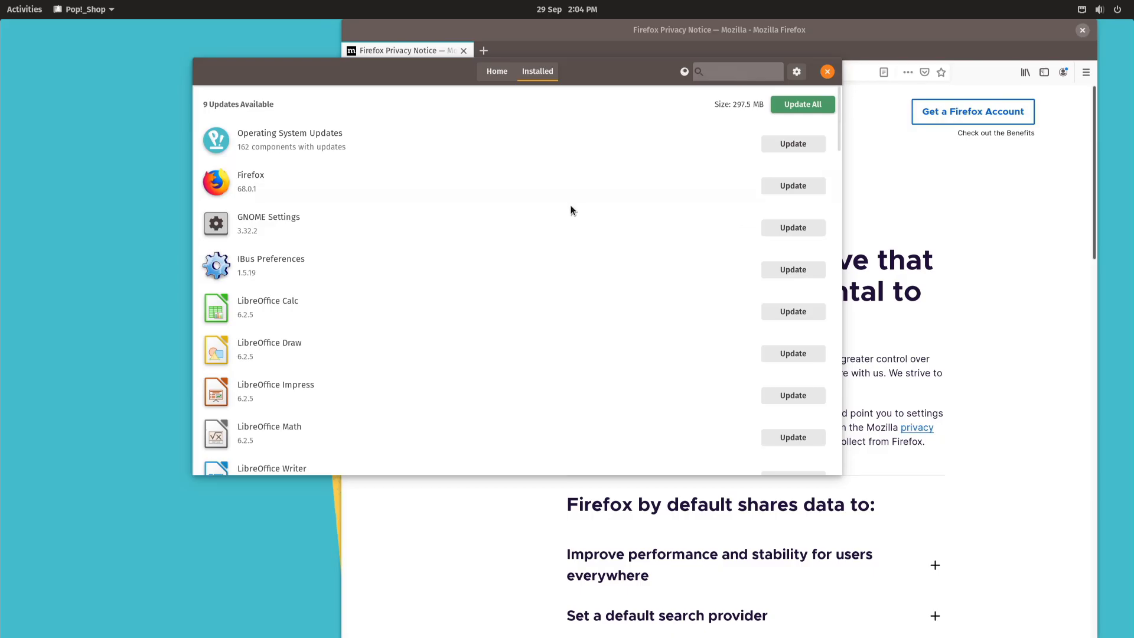
pyautogui.scroll(-5, 563, 238)
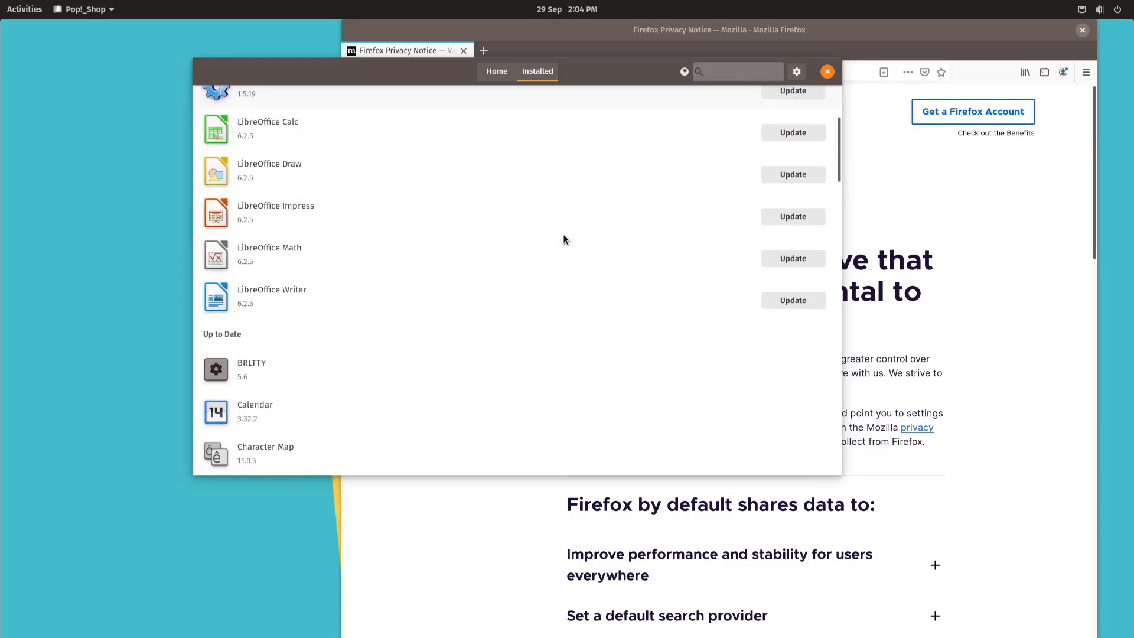
pyautogui.scroll(5, 563, 238)
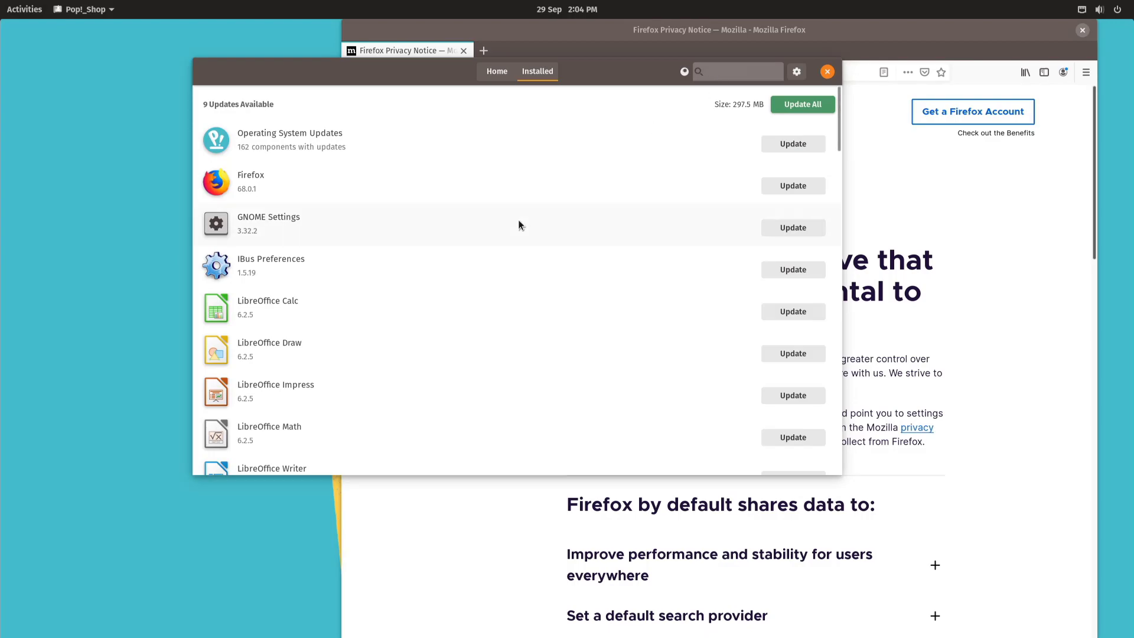
pyautogui.scroll(-5, 495, 271)
pyautogui.scroll(5, 399, 370)
pyautogui.click(500, 75)
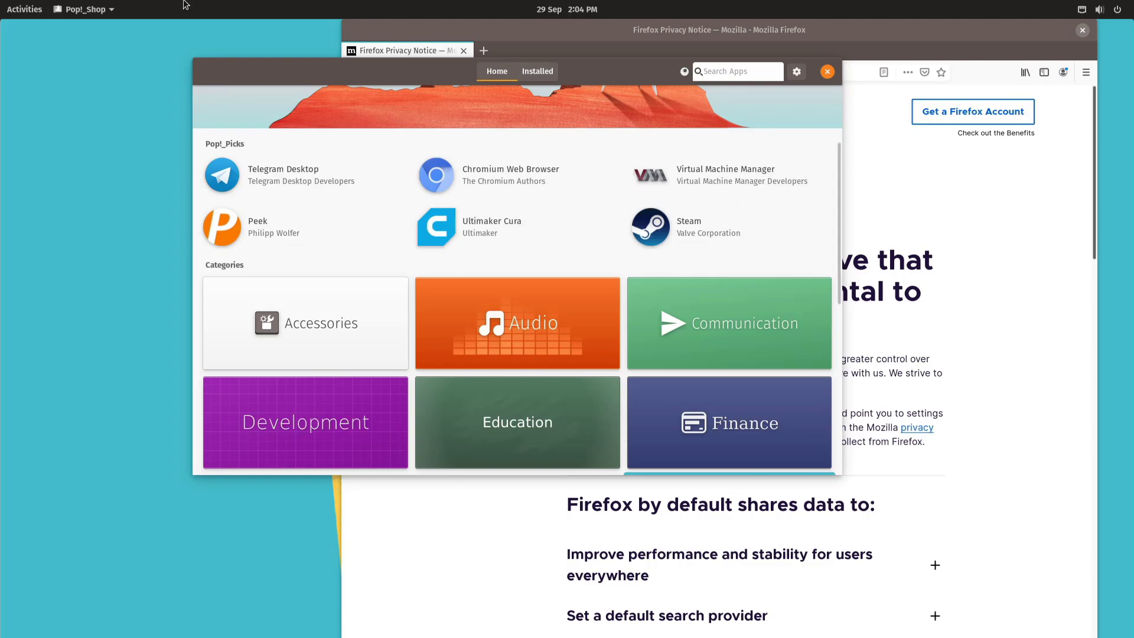
# Step: Launch Chromium Web Browser, load youtube.com in it, and close the browser again
pyautogui.moveTo(2, 6)
pyautogui.click(24, 442)
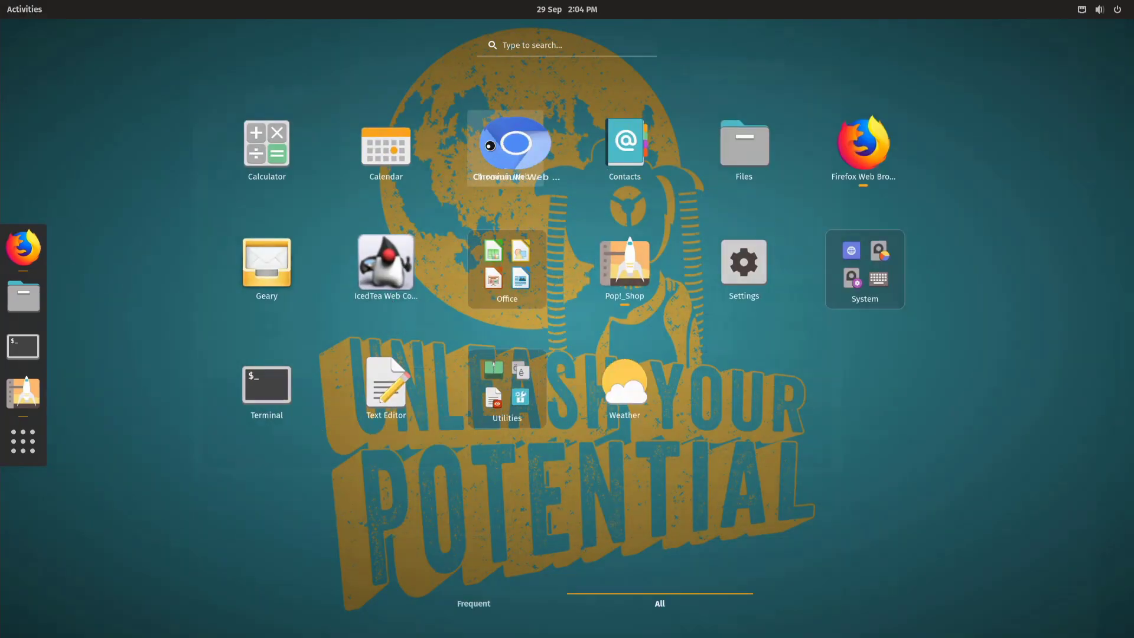
pyautogui.click(496, 149)
pyautogui.click(374, 71)
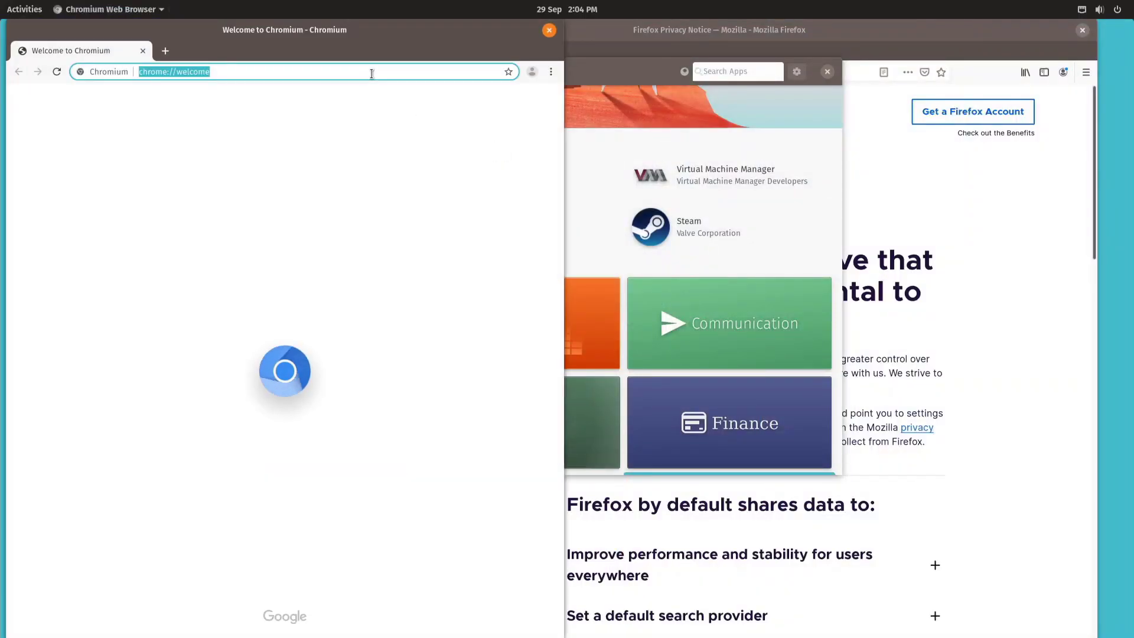
pyautogui.write('youtube.com')
pyautogui.press('Return')
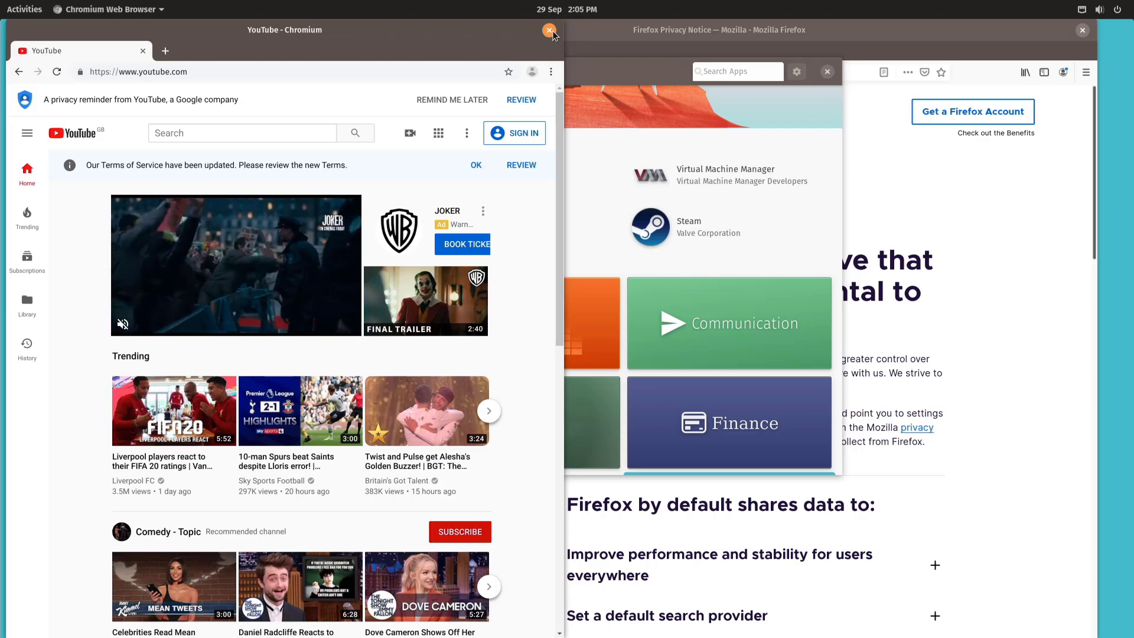
pyautogui.click(550, 31)
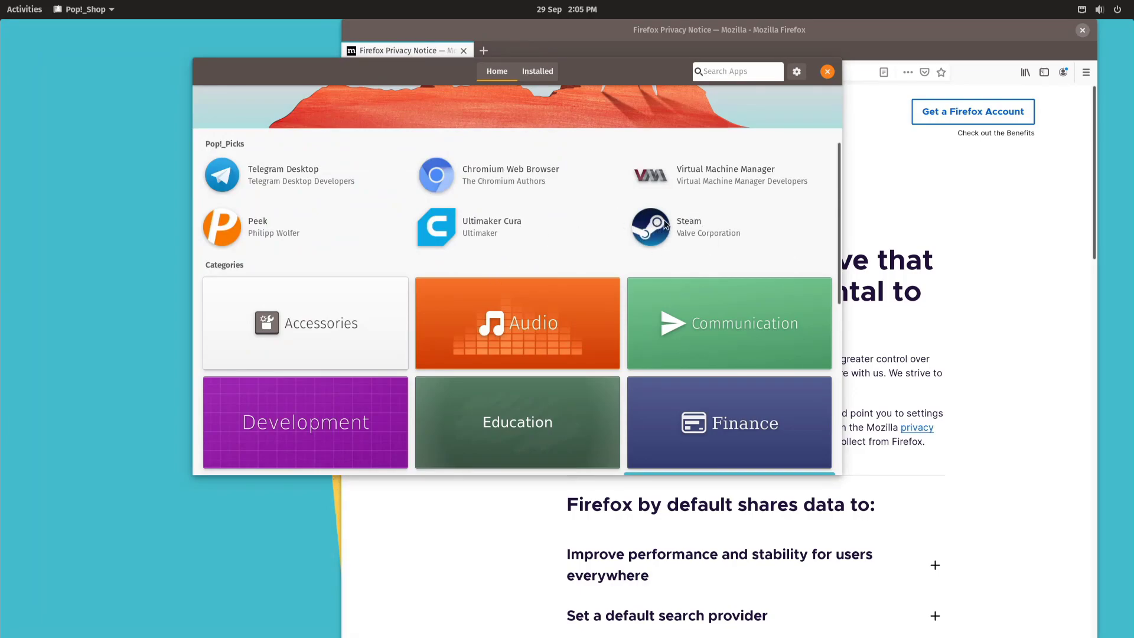
pyautogui.scroll(-1, 582, 220)
pyautogui.scroll(3, 564, 230)
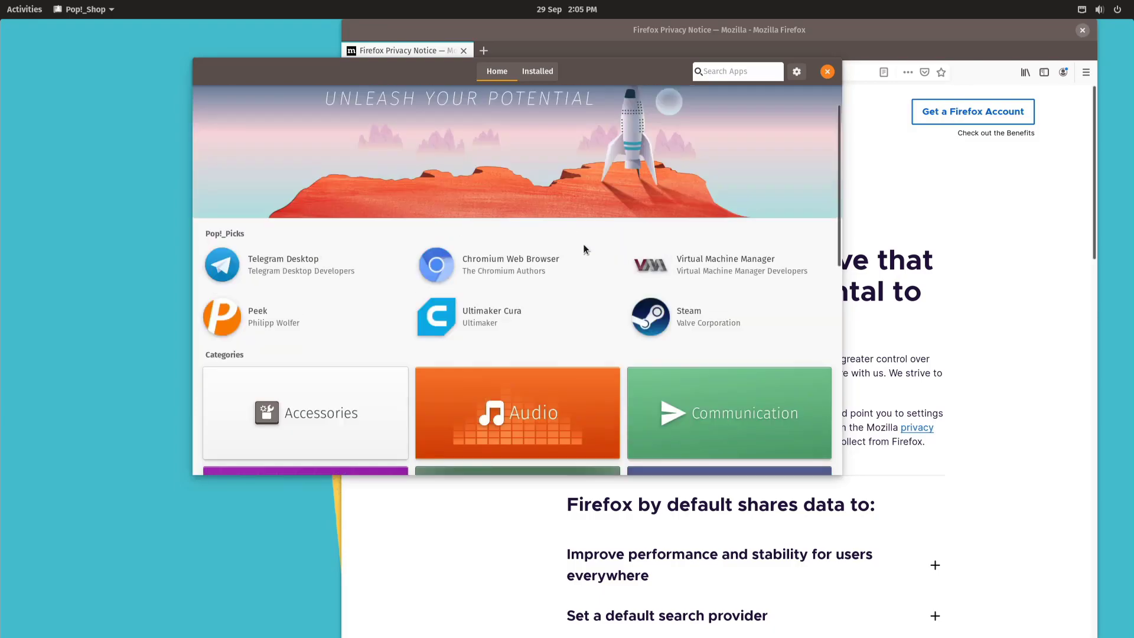
# Step: Switch to Firefox, load the address 10.50.101.30, and accept the certificate risk to continue to the site
pyautogui.click(885, 244)
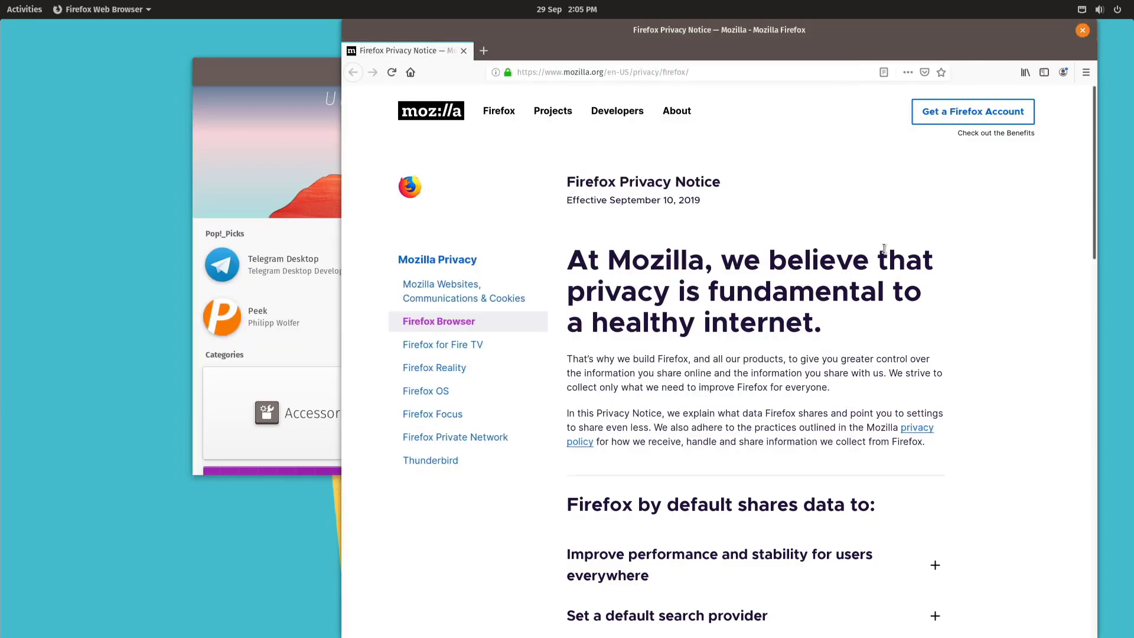
pyautogui.click(760, 78)
pyautogui.moveTo(777, 71); pyautogui.dragTo(474, 70)
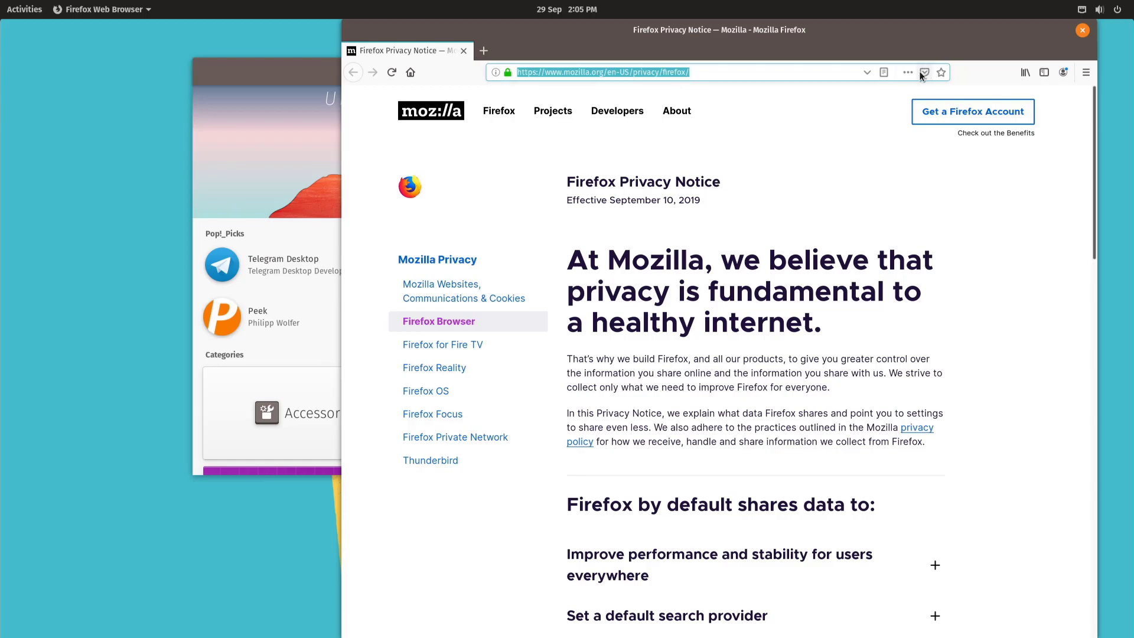
pyautogui.write('10.50.1\\0')
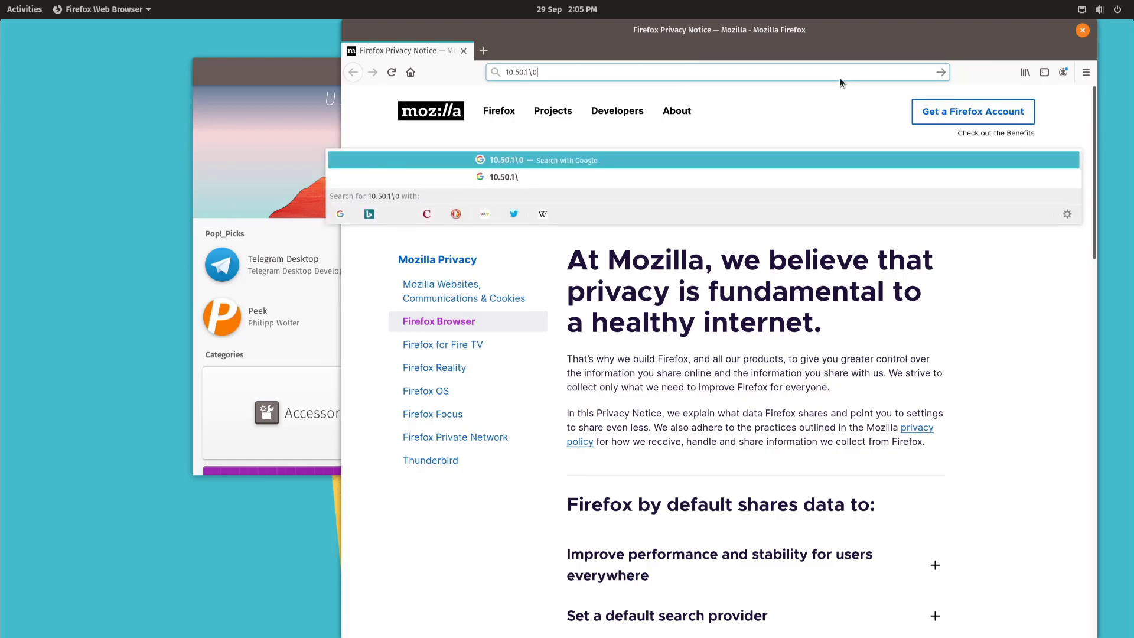
pyautogui.press('BackSpace')
pyautogui.press('BackSpace')
pyautogui.write('01.')
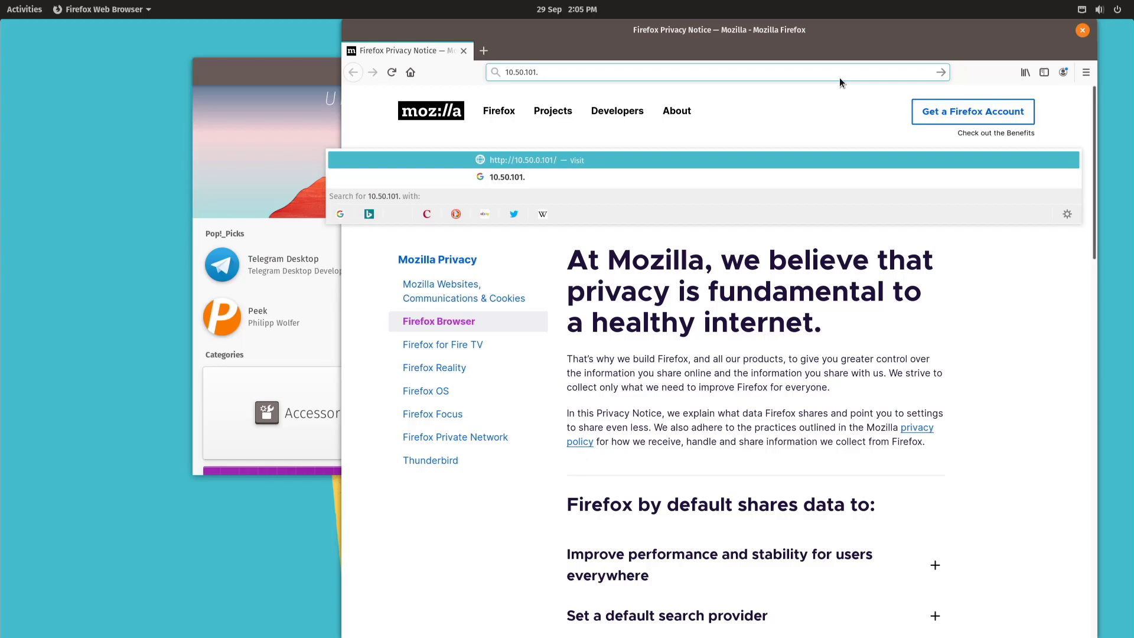
pyautogui.write('30')
pyautogui.press('Return')
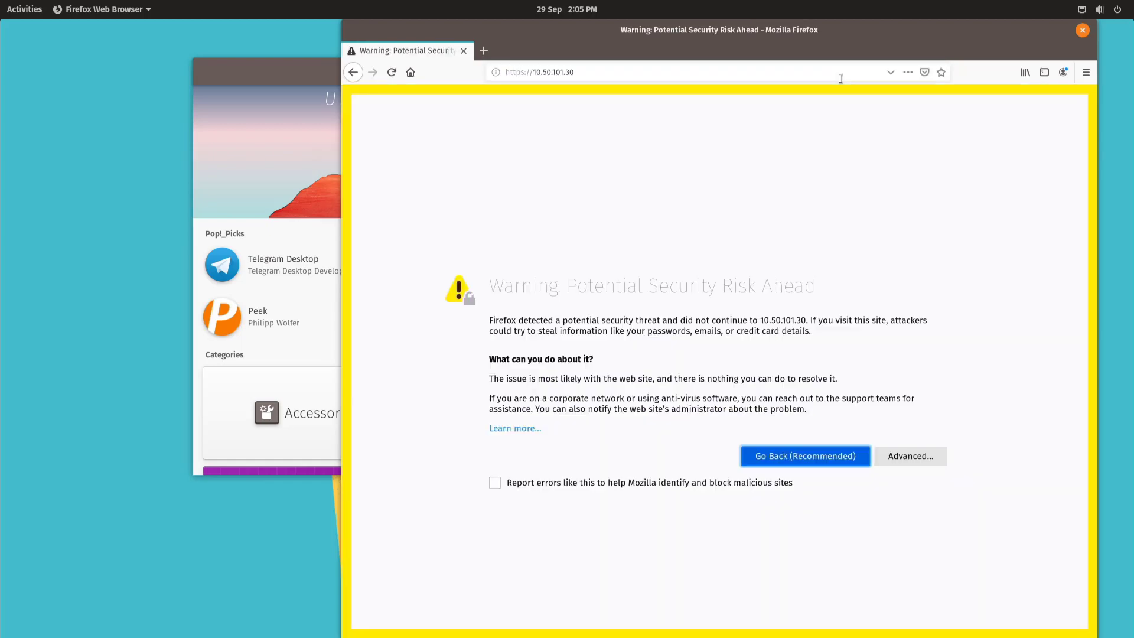
pyautogui.click(916, 456)
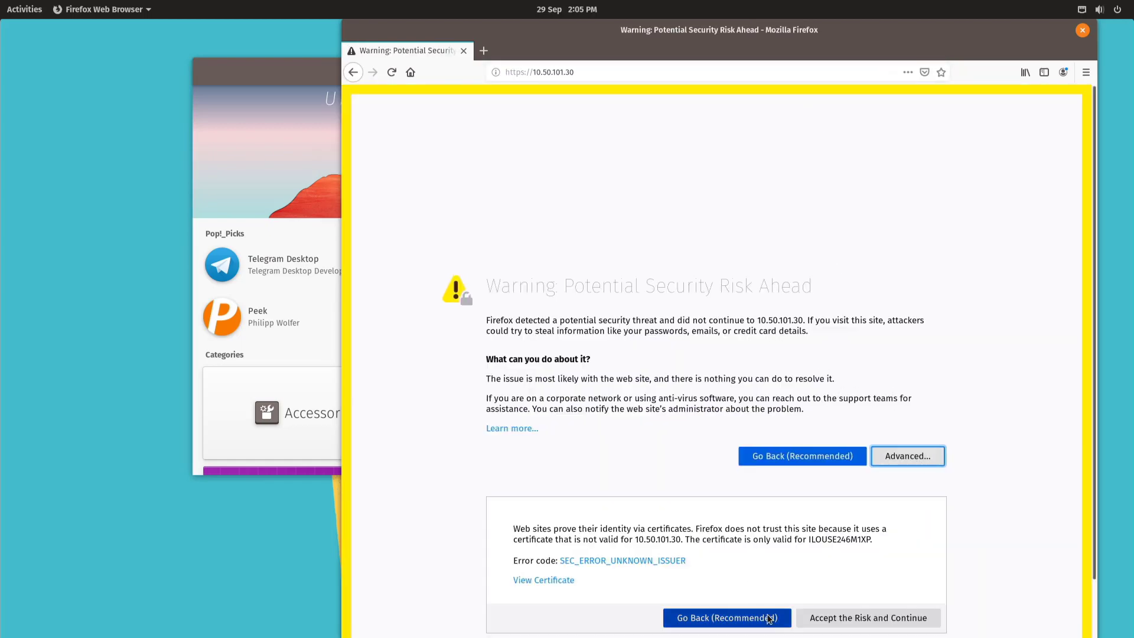
pyautogui.click(836, 618)
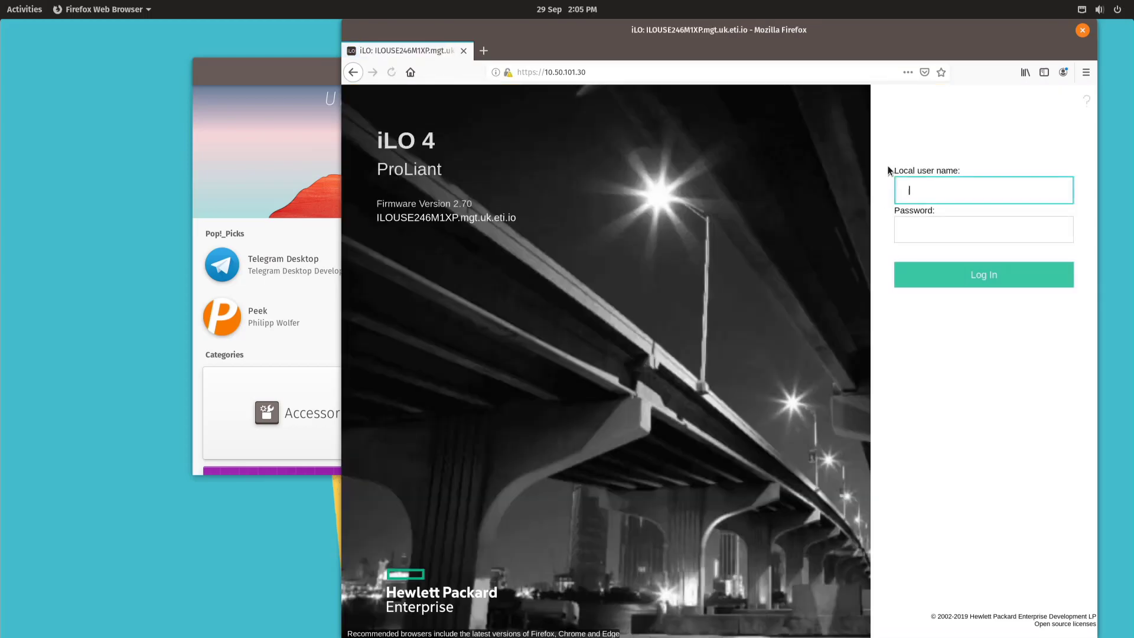
# Step: Log in to iLO 4 with the local user name Administrator and the account password
pyautogui.write('Administrator')
pyautogui.press('Tab')
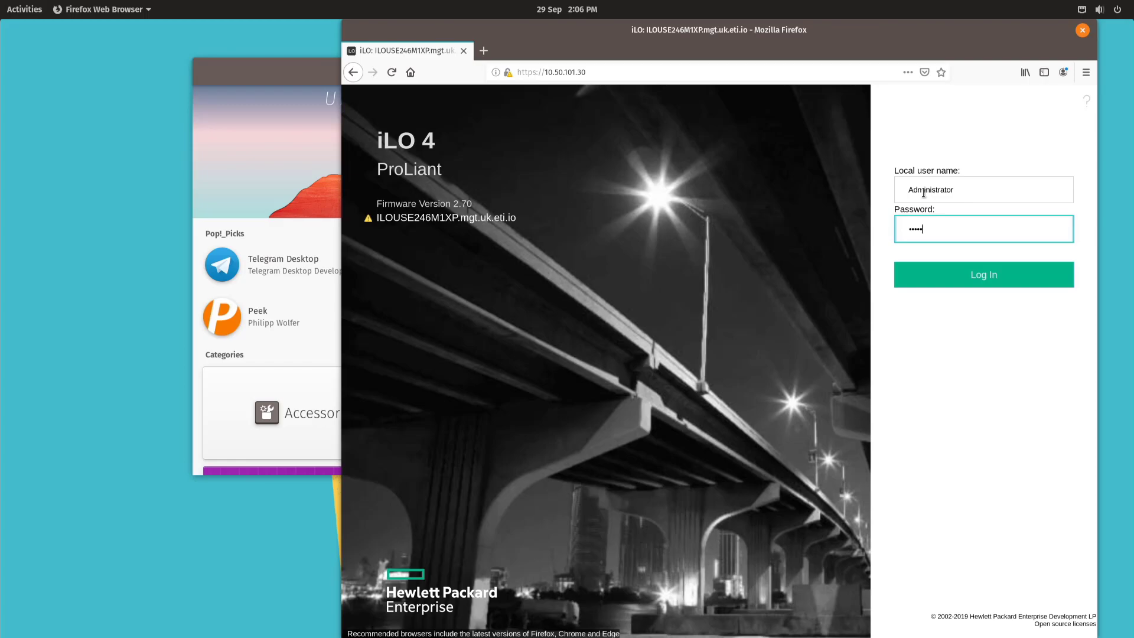
pyautogui.press('Return')
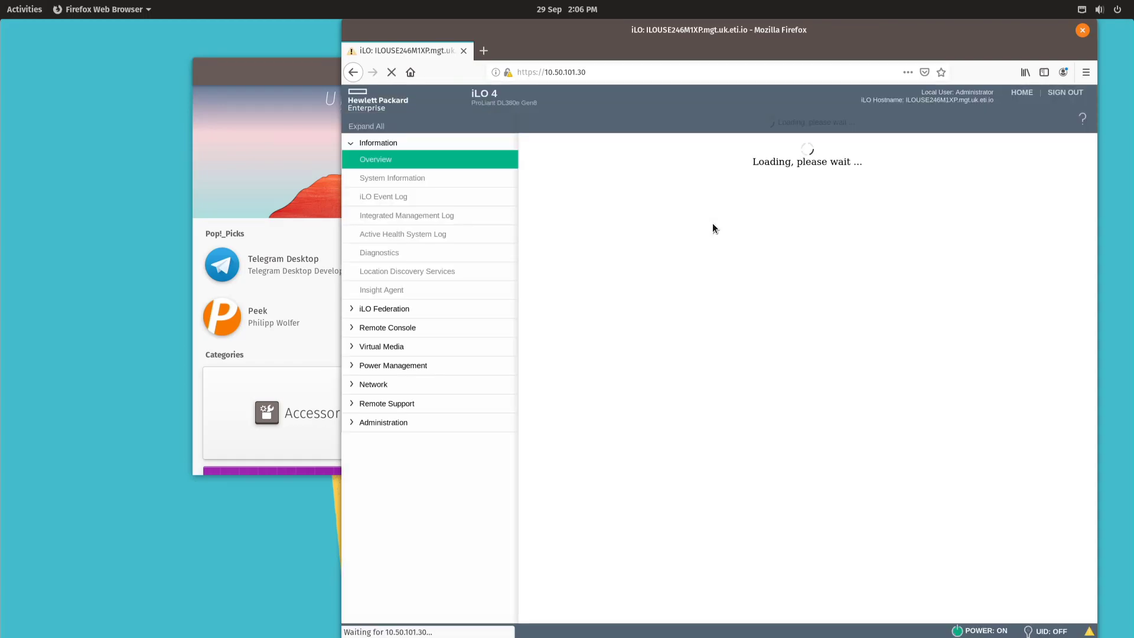
# Step: Launch the Java Web Start remote console with IcedTea Web Start, approving its security prompts and remembering the resource permission for the applet
pyautogui.click(719, 281)
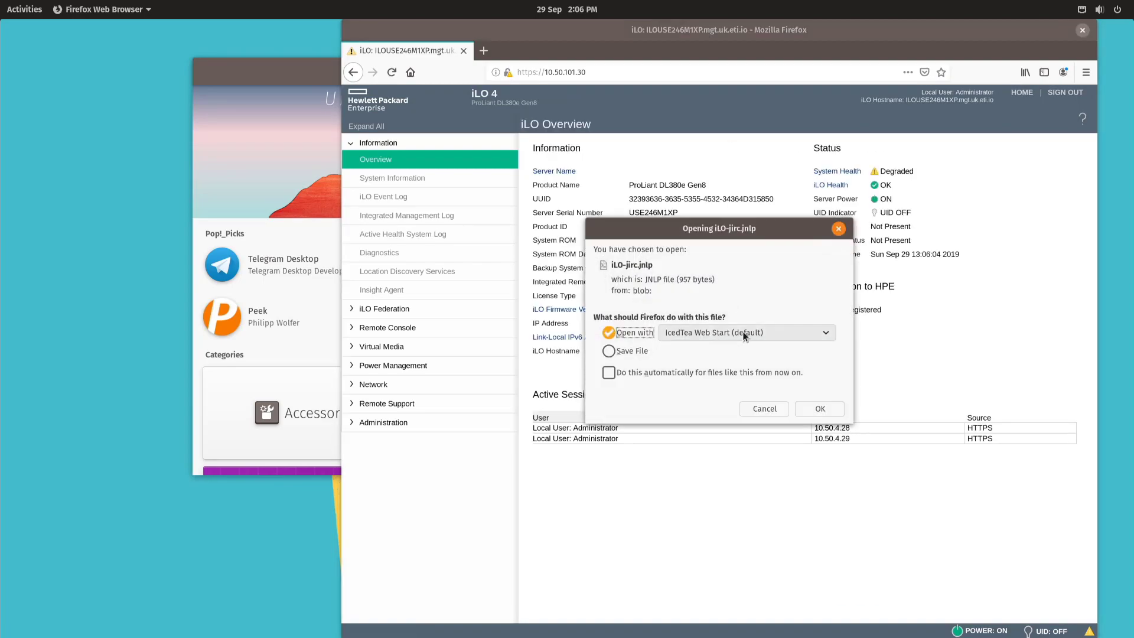
pyautogui.click(819, 408)
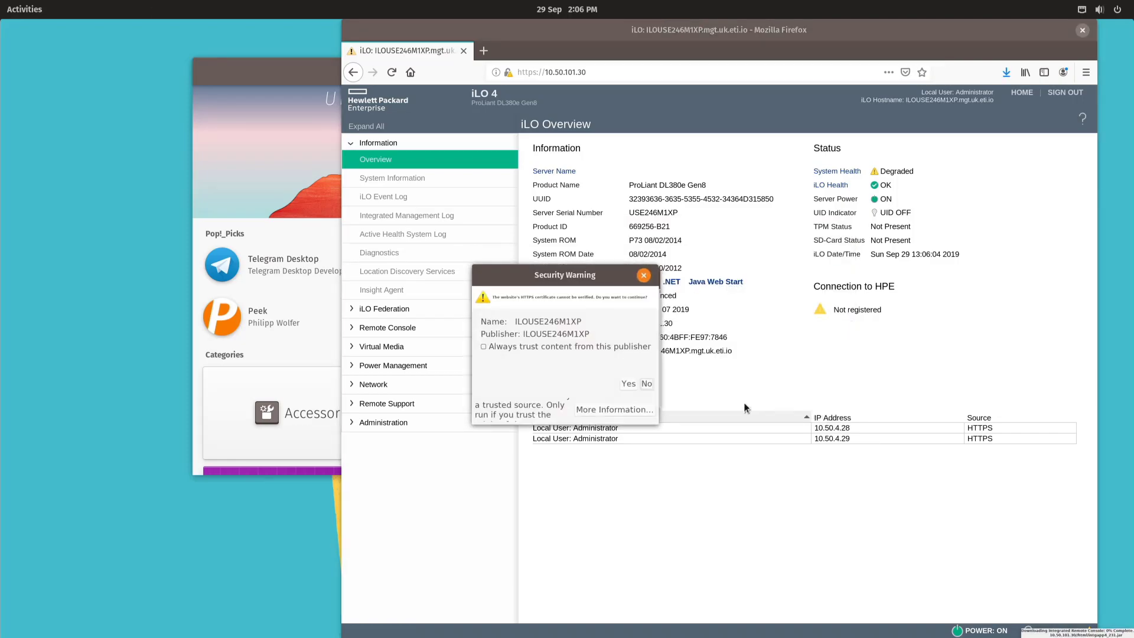
pyautogui.click(624, 384)
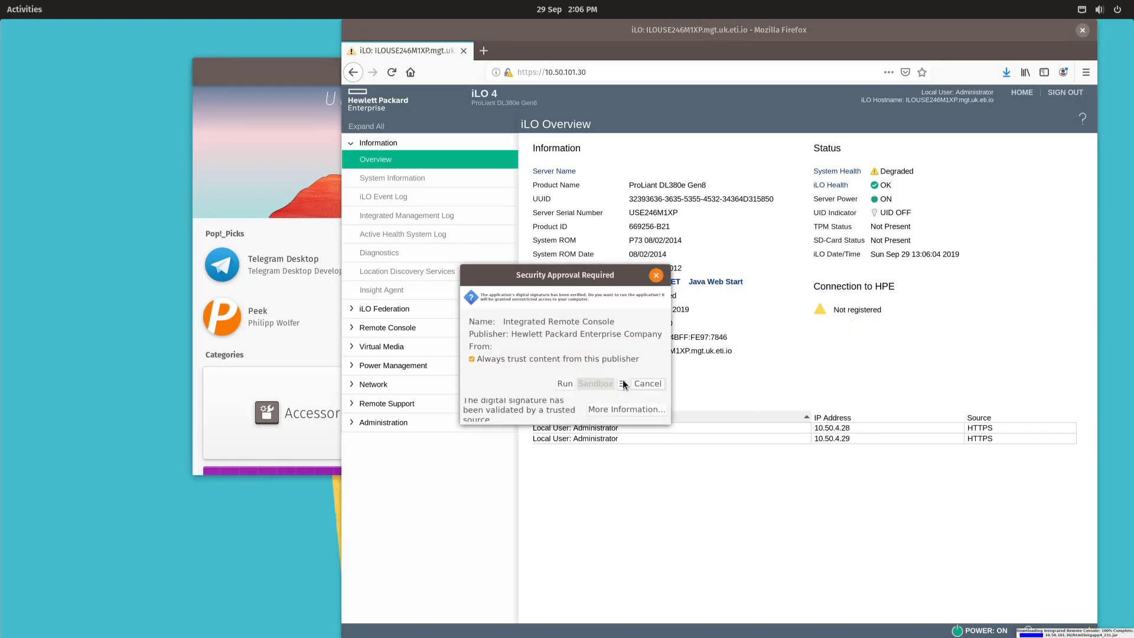
pyautogui.click(565, 384)
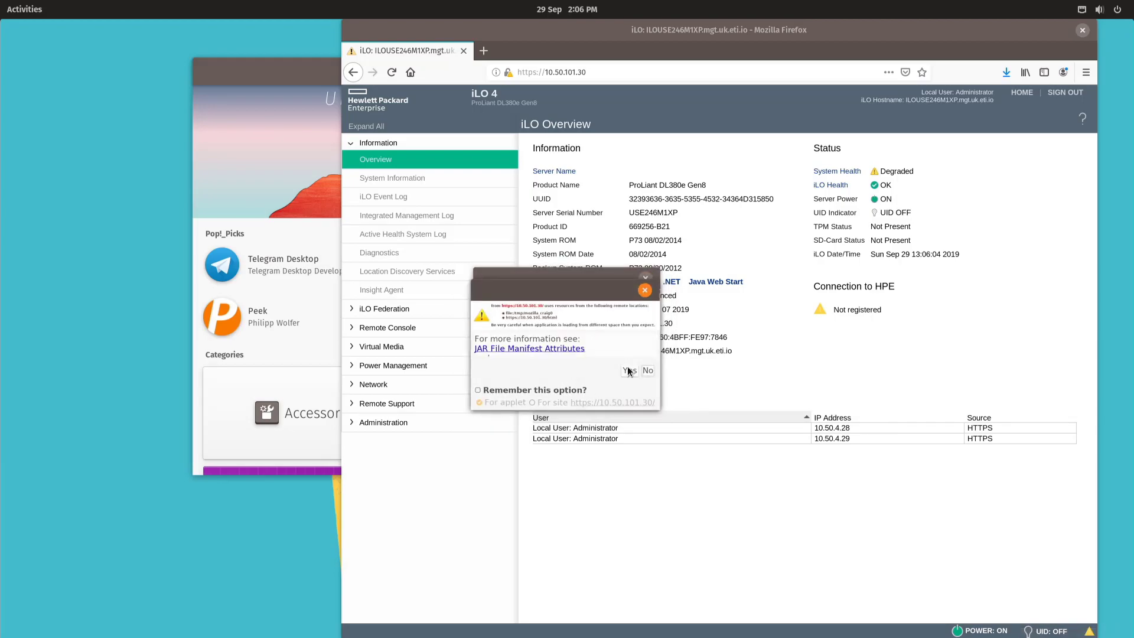
pyautogui.click(559, 393)
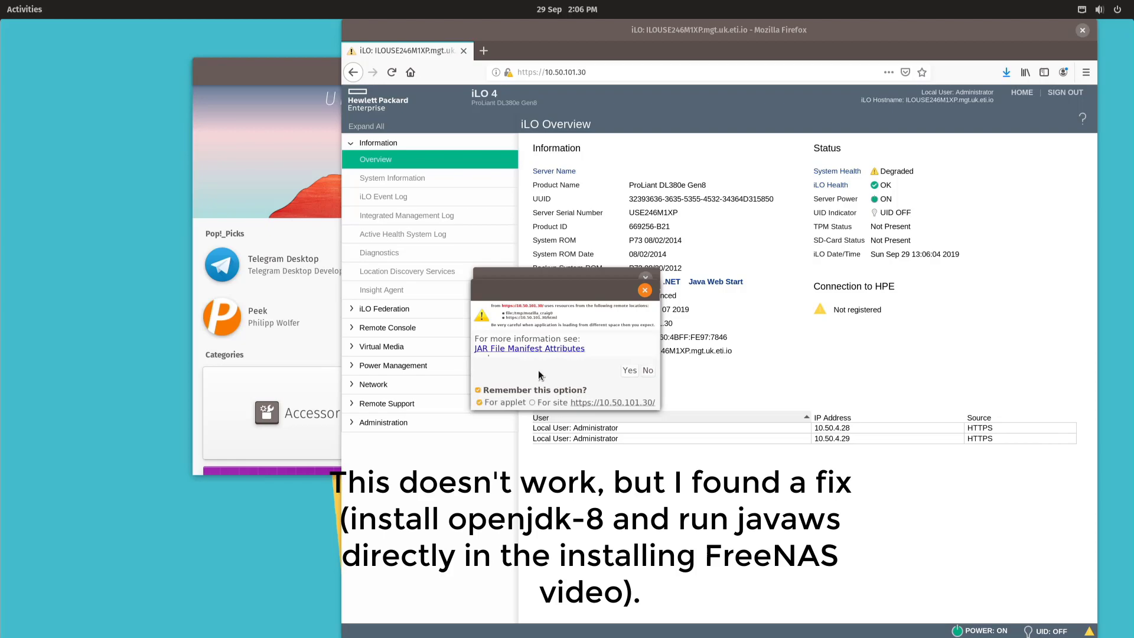
pyautogui.click(630, 371)
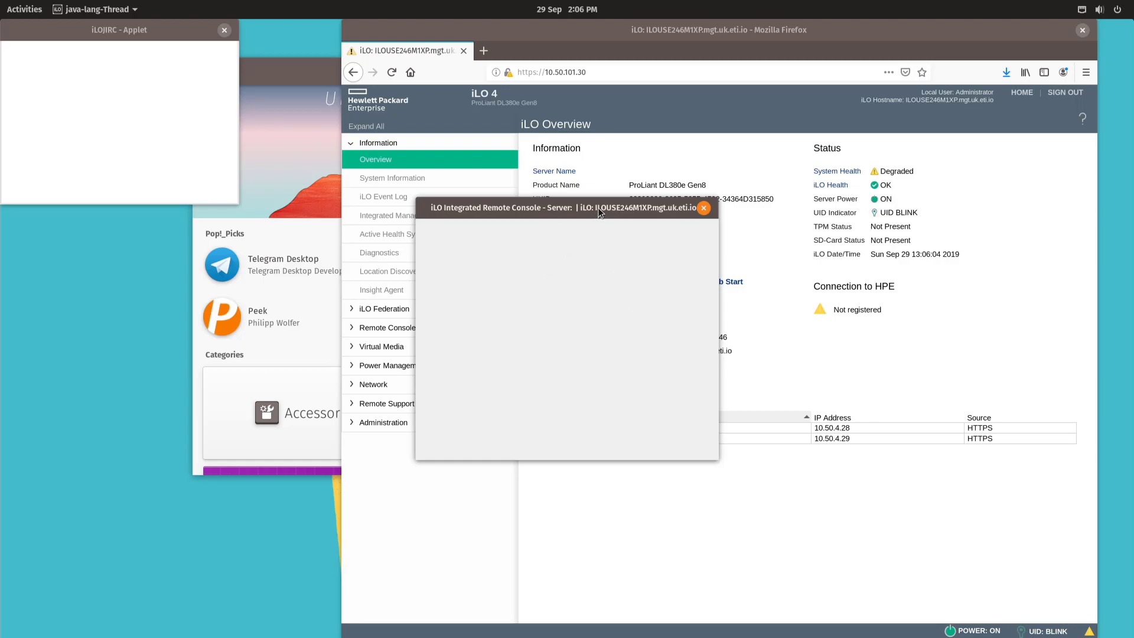
# Step: Move the remote console, IcedTea splash and iLOJIRC applet windows apart, and enlarge the remote console window
pyautogui.moveTo(598, 211); pyautogui.dragTo(565, 209)
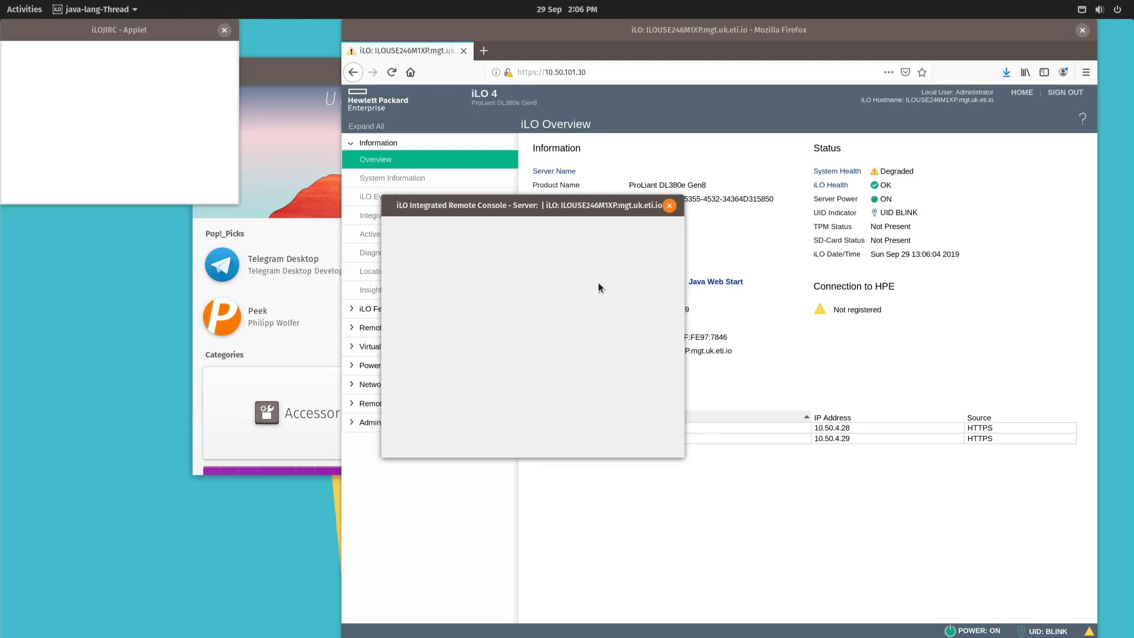
pyautogui.moveTo(585, 208); pyautogui.dragTo(566, 336)
pyautogui.moveTo(587, 287); pyautogui.dragTo(741, 231)
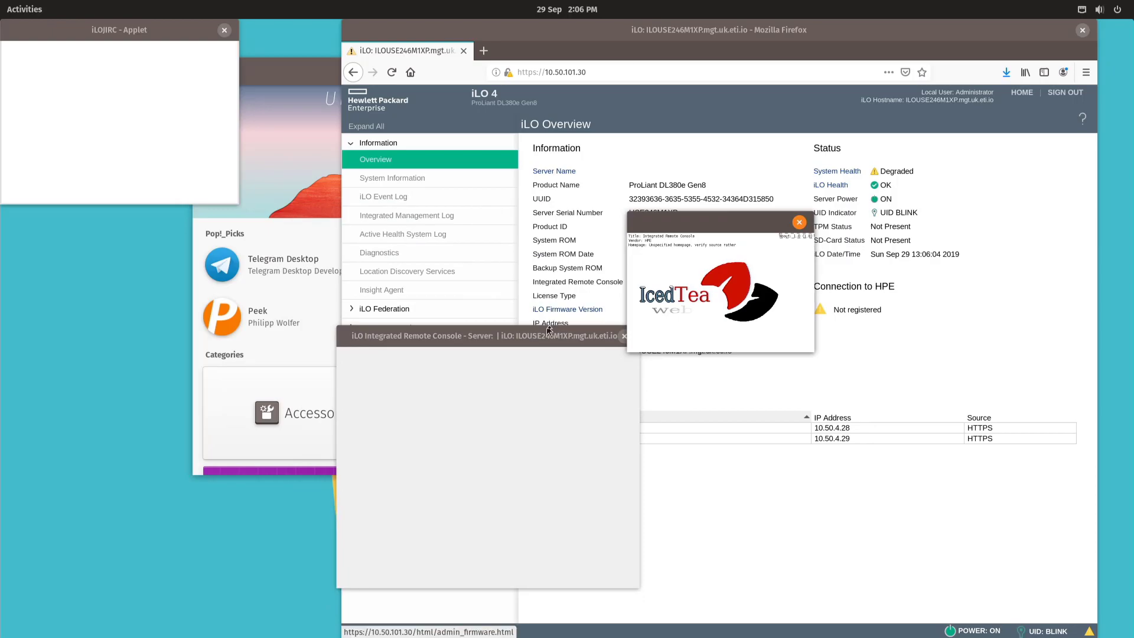
pyautogui.moveTo(149, 32); pyautogui.dragTo(168, 54)
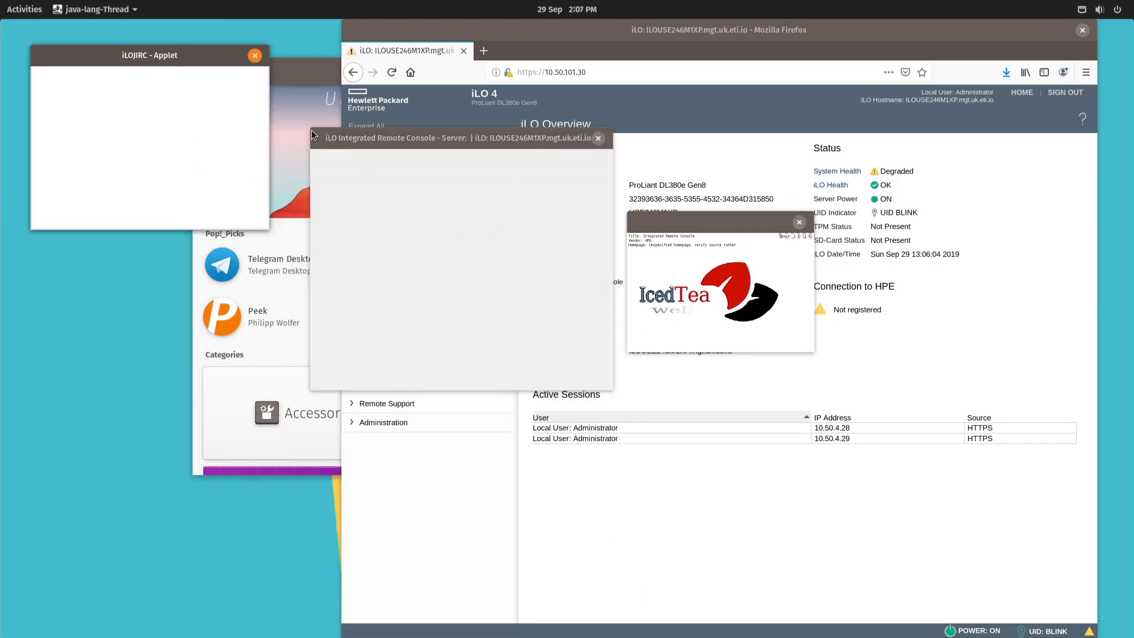
pyautogui.click(497, 178)
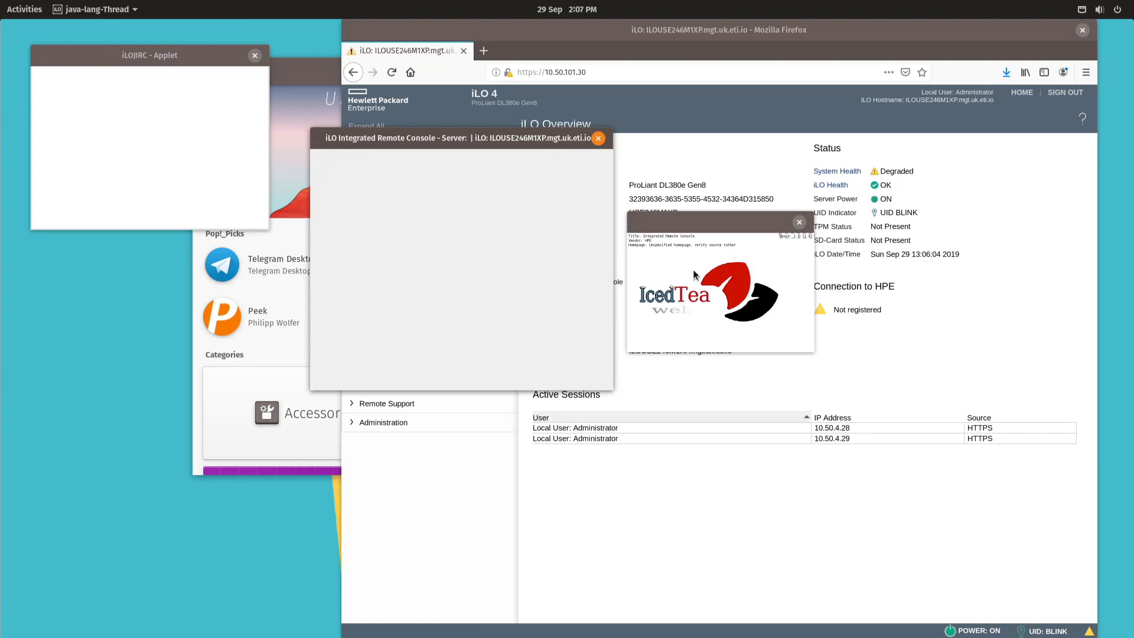
pyautogui.click(104, 5)
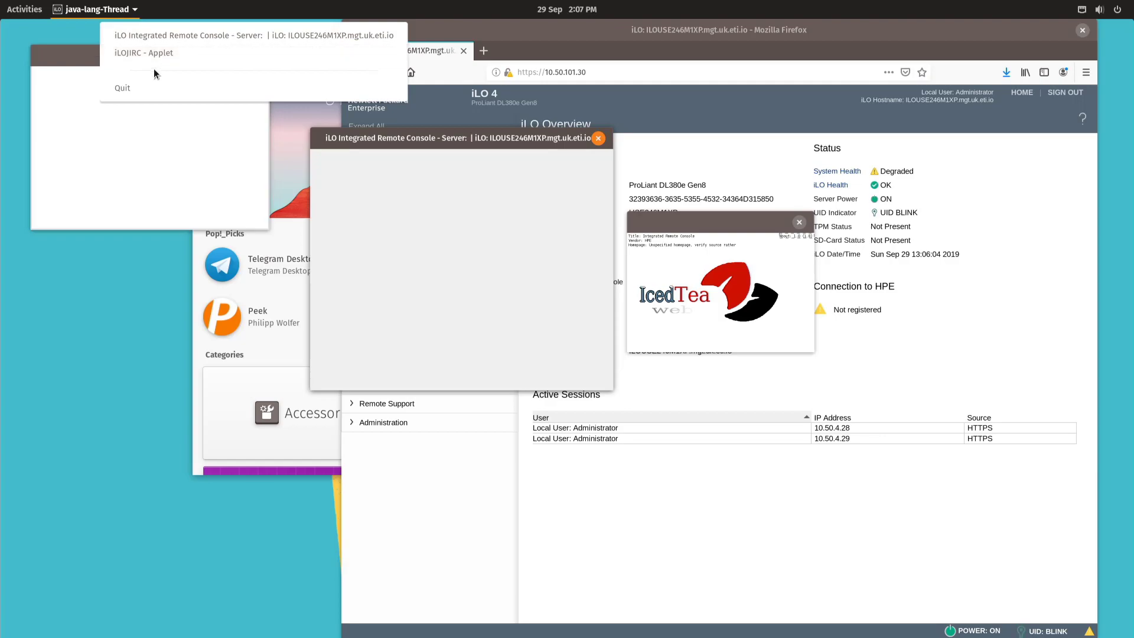
pyautogui.click(85, 8)
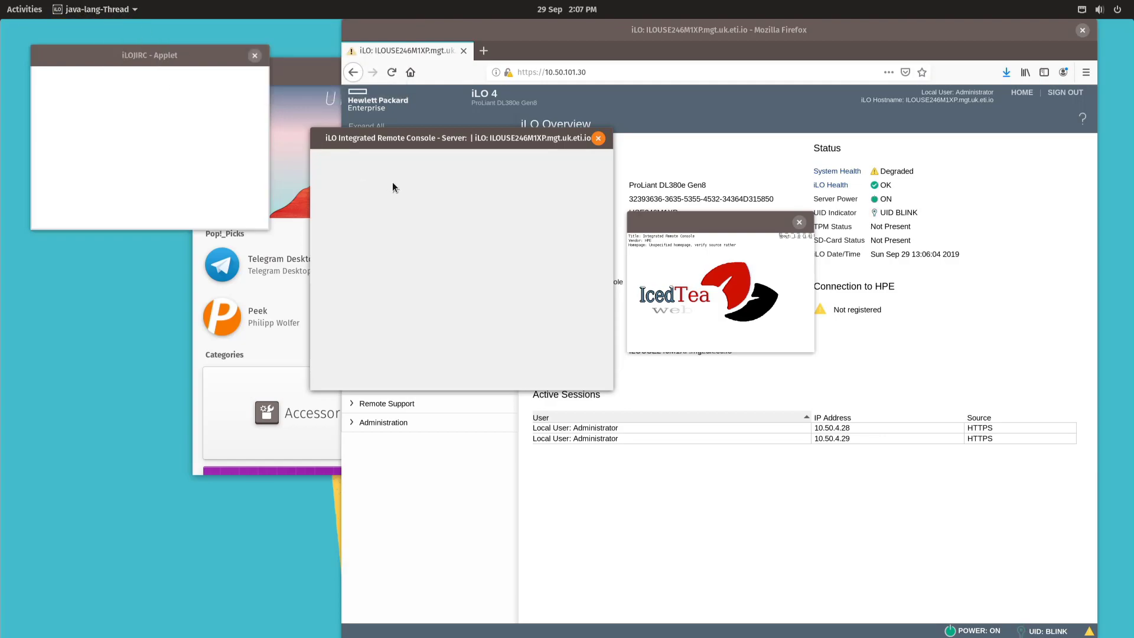
pyautogui.moveTo(612, 130); pyautogui.dragTo(649, 136)
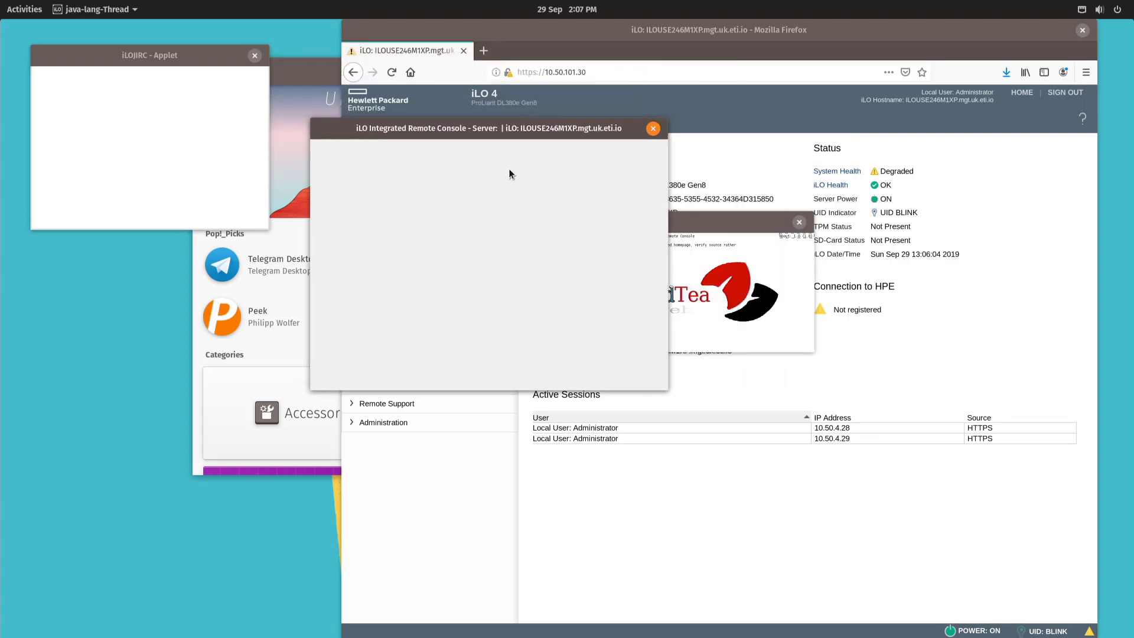
# Step: Try to close the IcedTea splash window and the iLOJIRC applet window
pyautogui.click(798, 222)
pyautogui.click(578, 236)
pyautogui.click(254, 57)
pyautogui.click(435, 154)
# Step: Open a Terminal and start a root shell with sudo -i, entering the account password
pyautogui.click(11, 7)
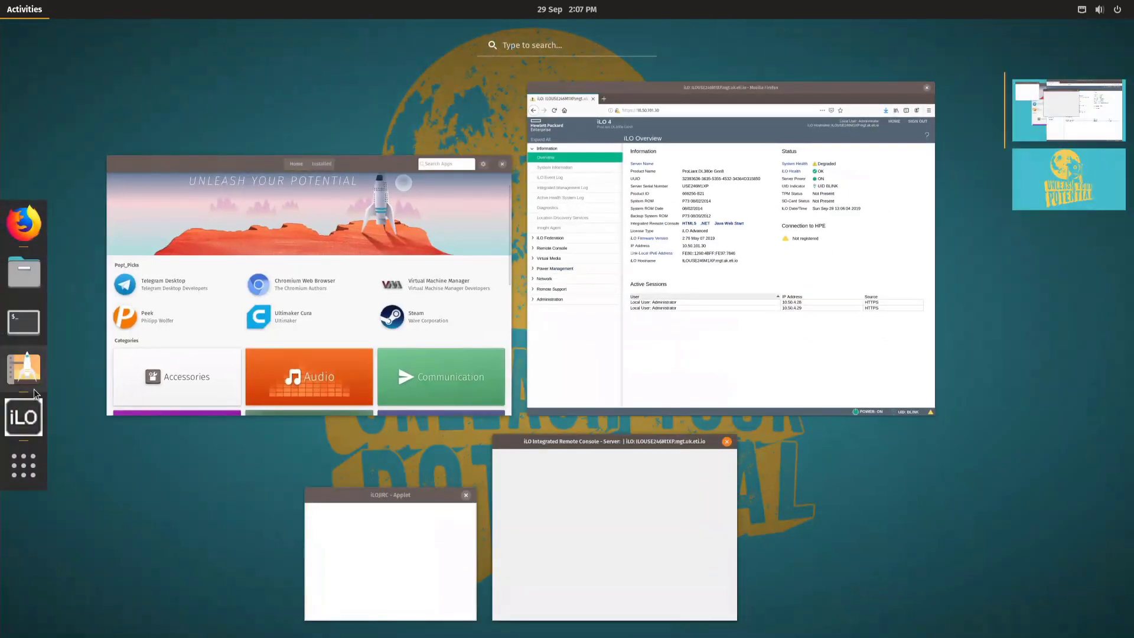
pyautogui.click(24, 323)
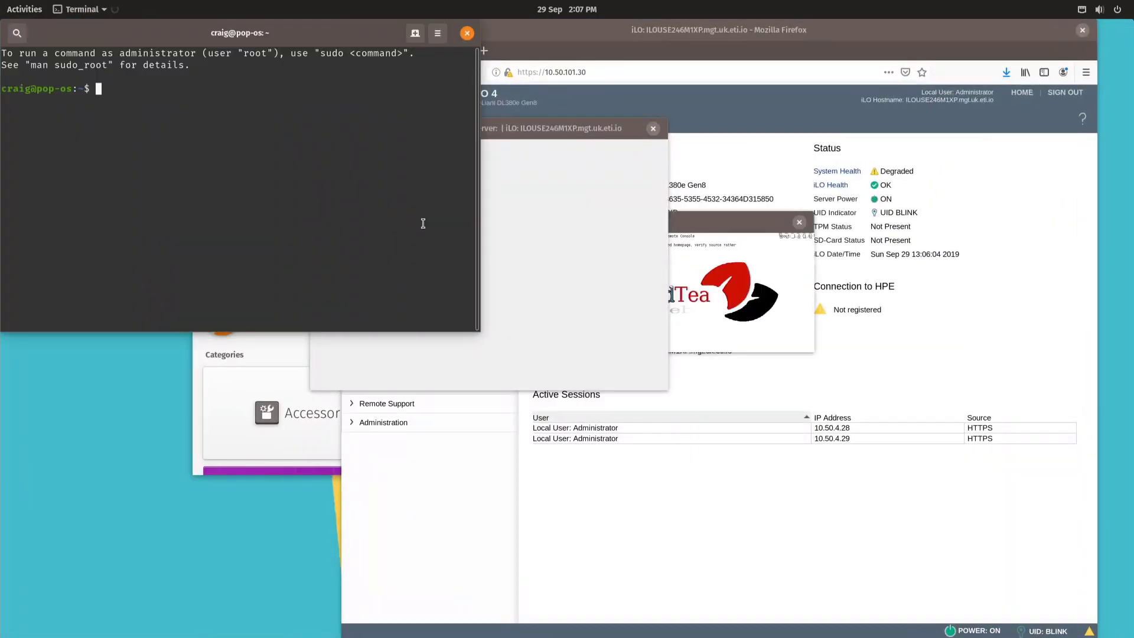
pyautogui.write('sudo -i')
pyautogui.press('Return')
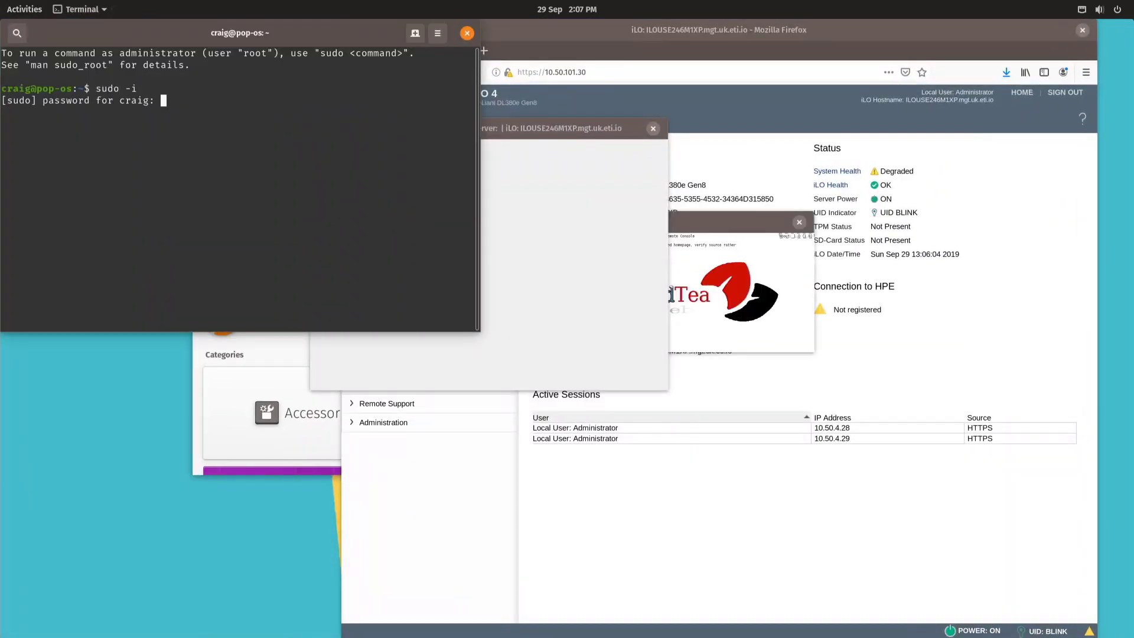
pyautogui.press('Return')
# Step: Kill all running Java processes from the root shell with killall java
pyautogui.write('kill java')
pyautogui.press('Left')
pyautogui.press('Left')
pyautogui.press('Left')
pyautogui.press('Left')
pyautogui.press('Left')
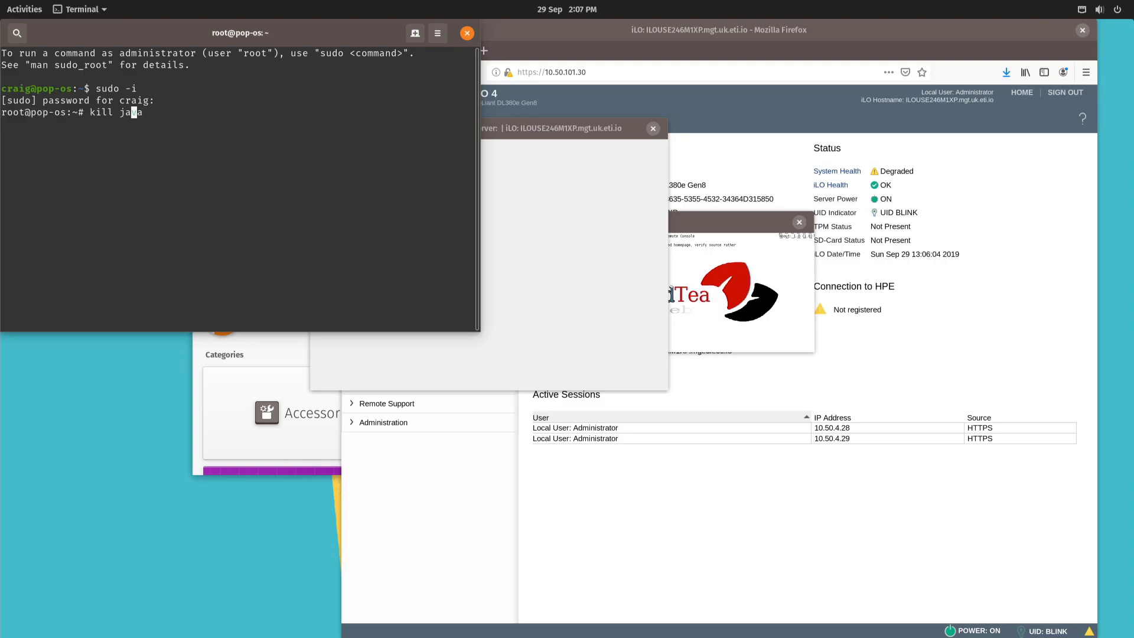
pyautogui.write('all')
pyautogui.press('Return')
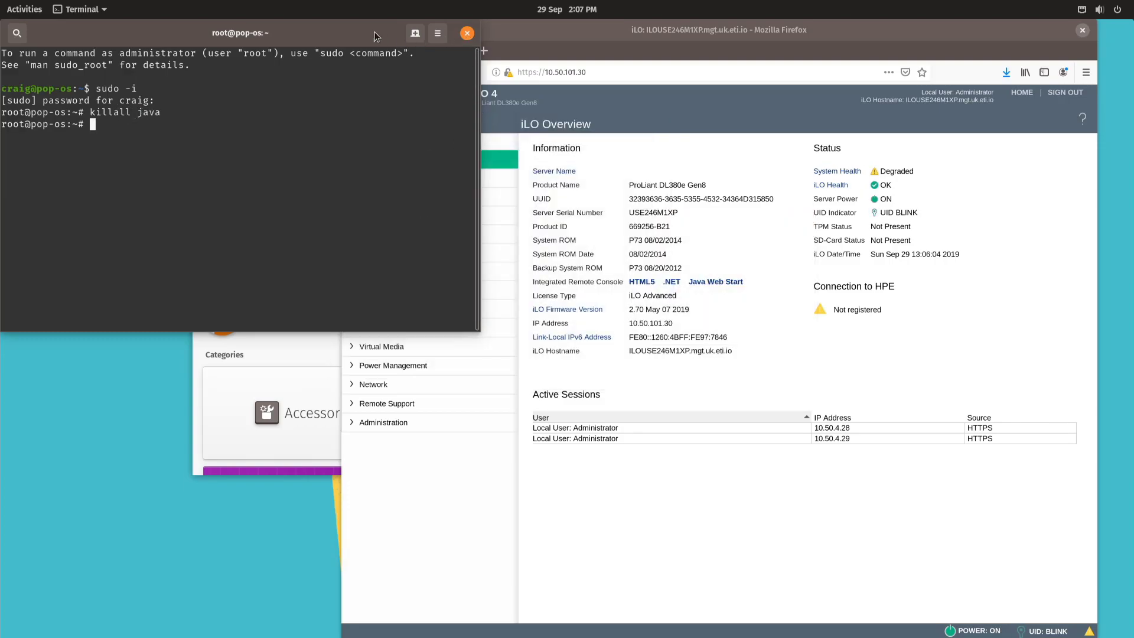
# Step: Move the Terminal window towards the middle of the desktop and close it, confirming the closure
pyautogui.moveTo(383, 36); pyautogui.dragTo(591, 136)
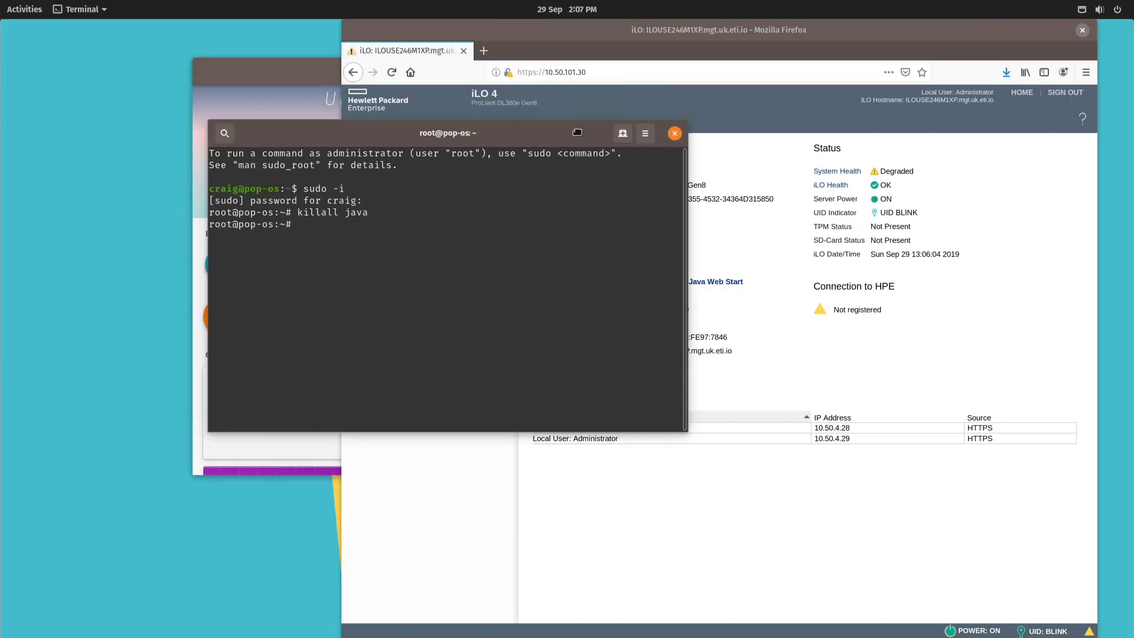
pyautogui.click(674, 133)
pyautogui.click(539, 309)
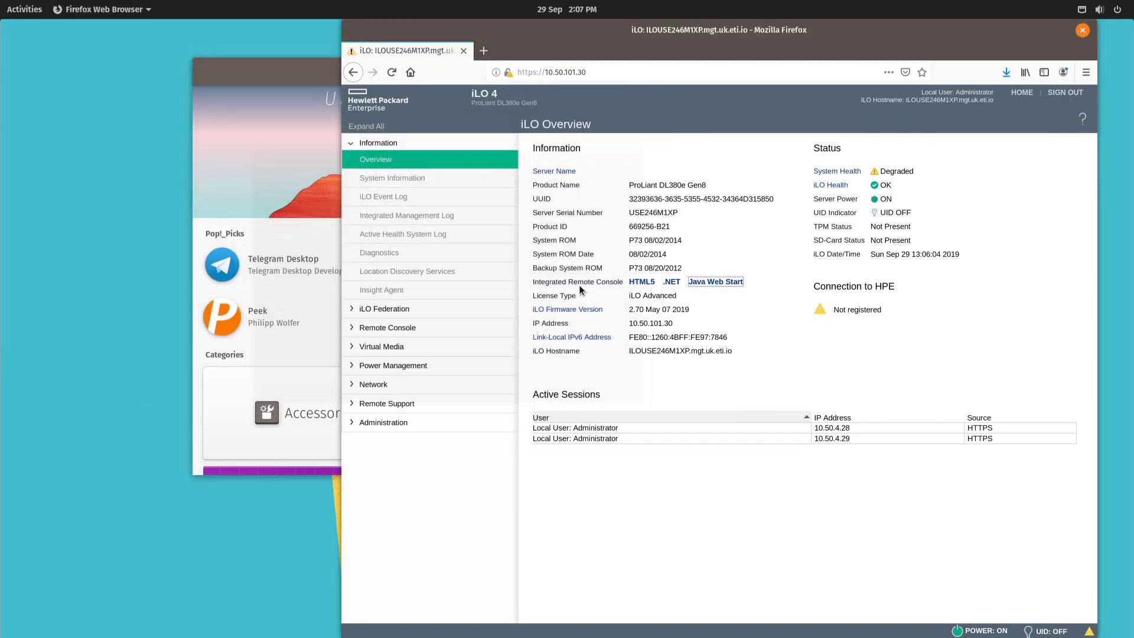
# Step: Switch to the Pop!_Shop window, reposition it over Firefox, and look through the Pop!_Picks and app categories on its home page
pyautogui.moveTo(298, 71); pyautogui.dragTo(232, 92)
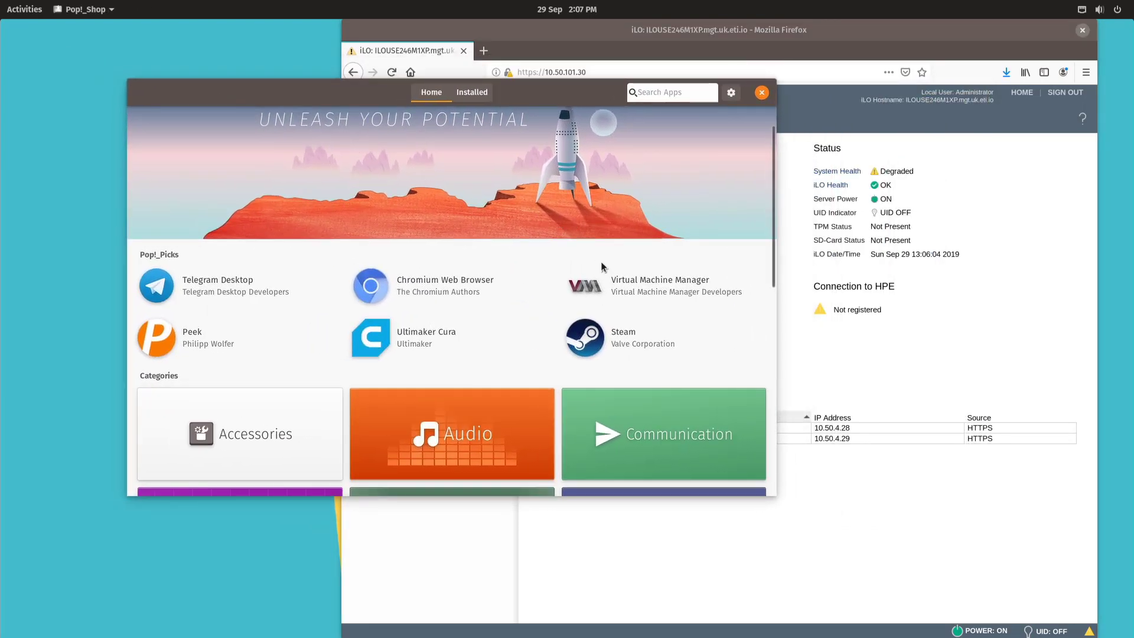
pyautogui.scroll(-5, 625, 324)
pyautogui.scroll(6, 612, 313)
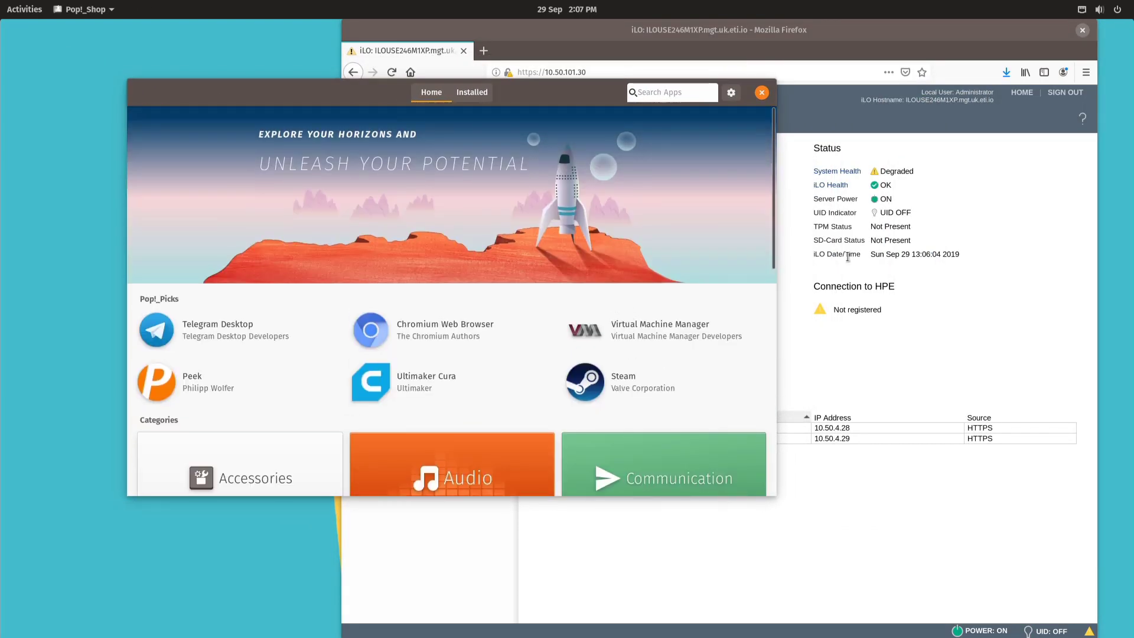
pyautogui.moveTo(542, 101); pyautogui.dragTo(495, 81)
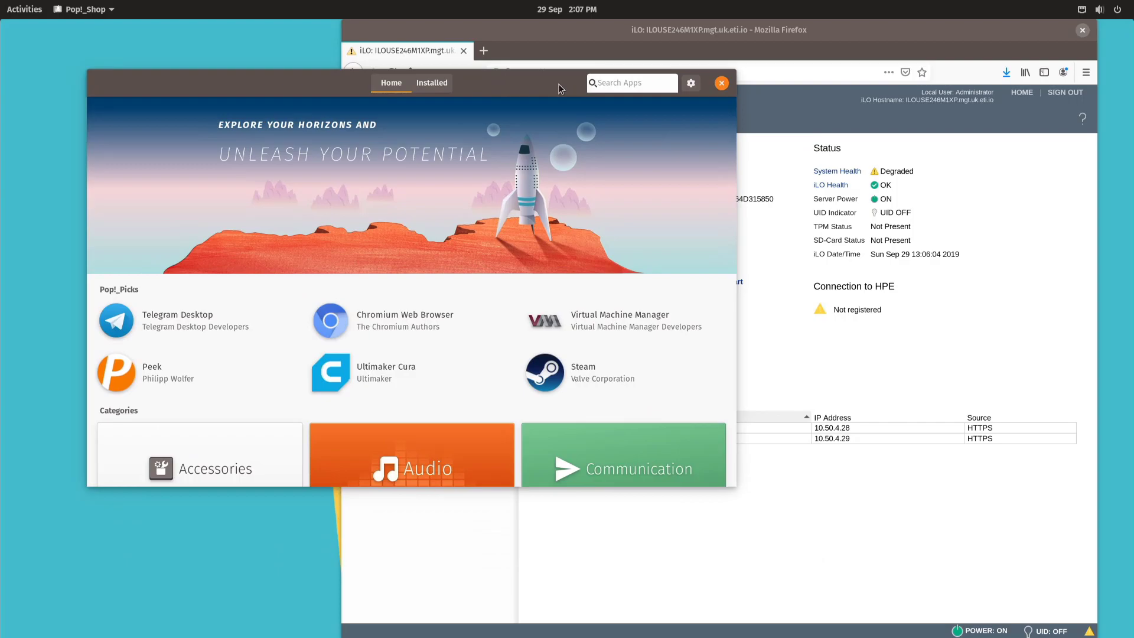
pyautogui.scroll(-5, 495, 290)
pyautogui.scroll(1, 494, 289)
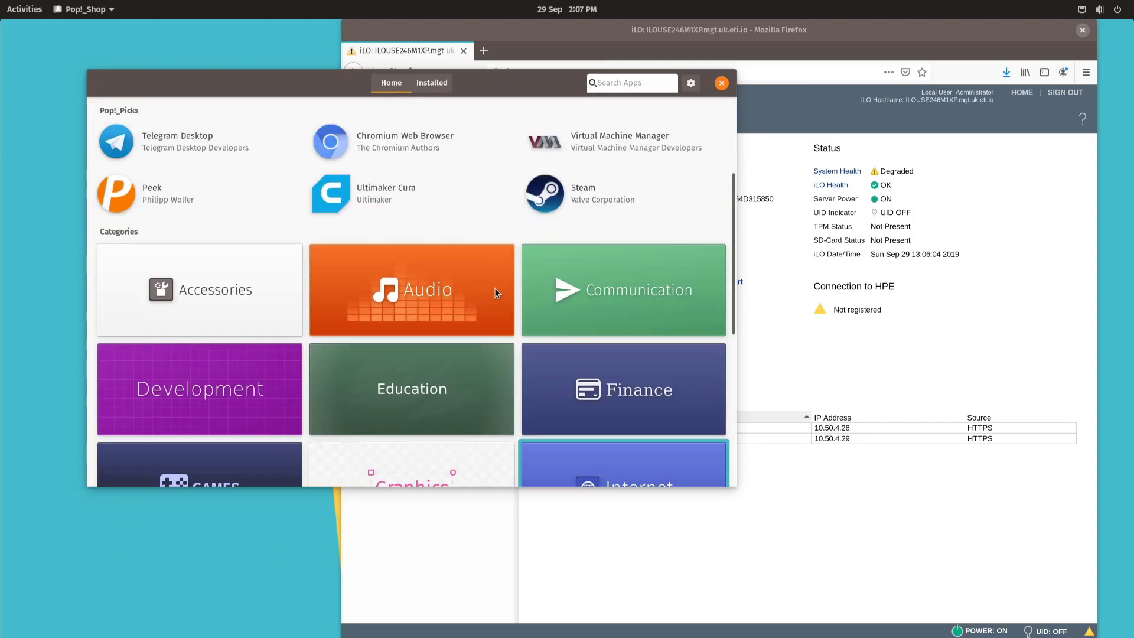
pyautogui.scroll(-5, 494, 289)
pyautogui.scroll(-2, 477, 290)
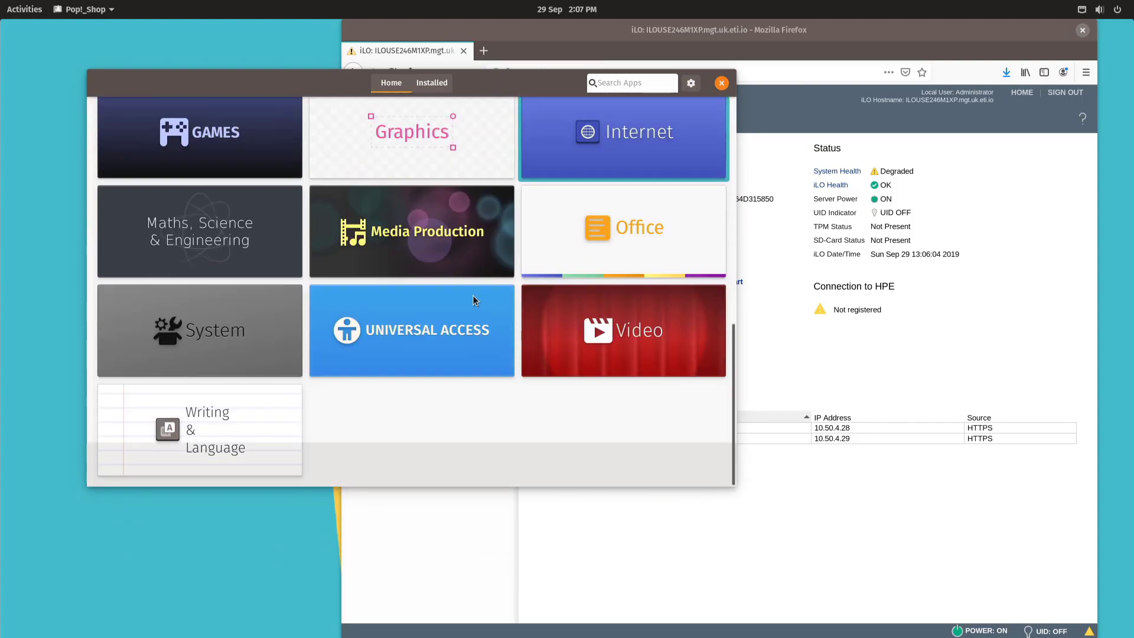
pyautogui.scroll(10, 473, 296)
pyautogui.moveTo(520, 84); pyautogui.dragTo(501, 115)
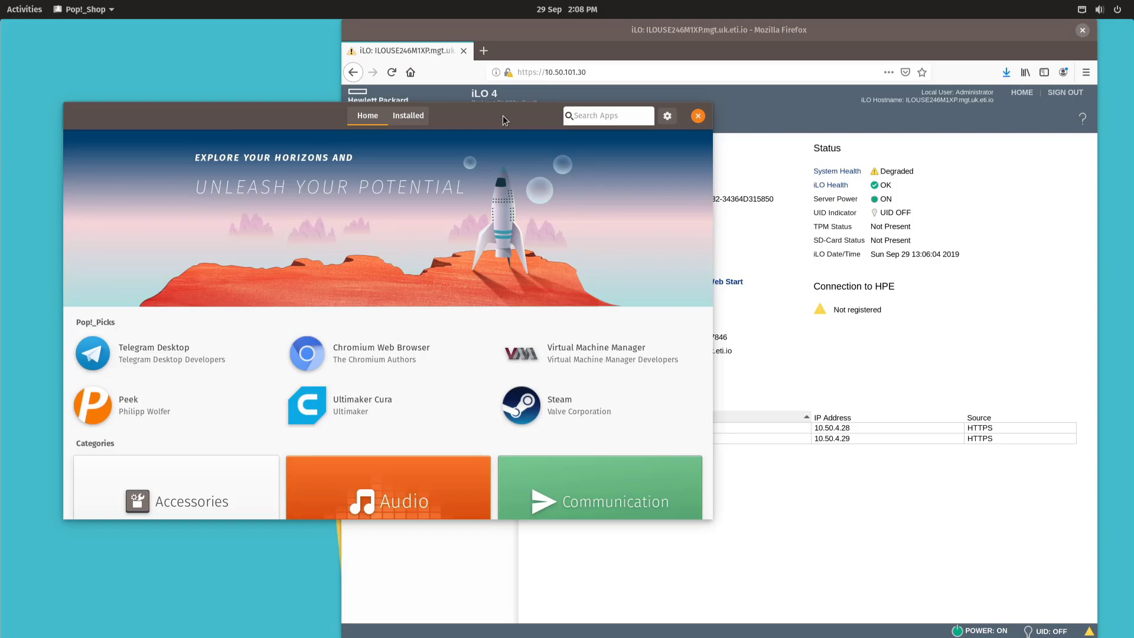
pyautogui.moveTo(502, 115); pyautogui.dragTo(517, 91)
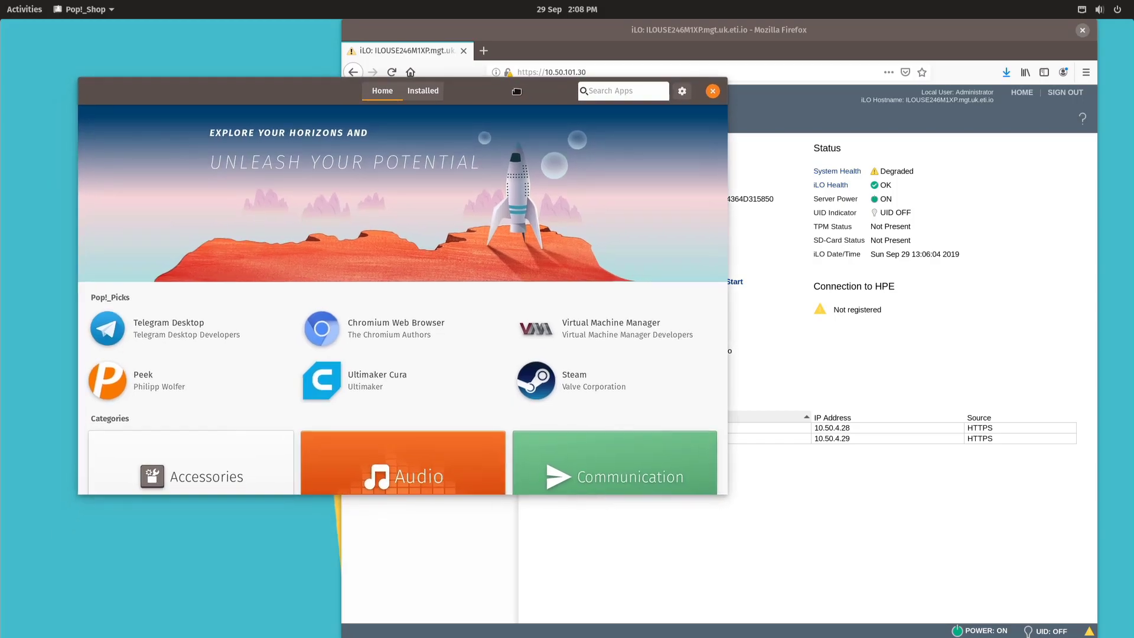